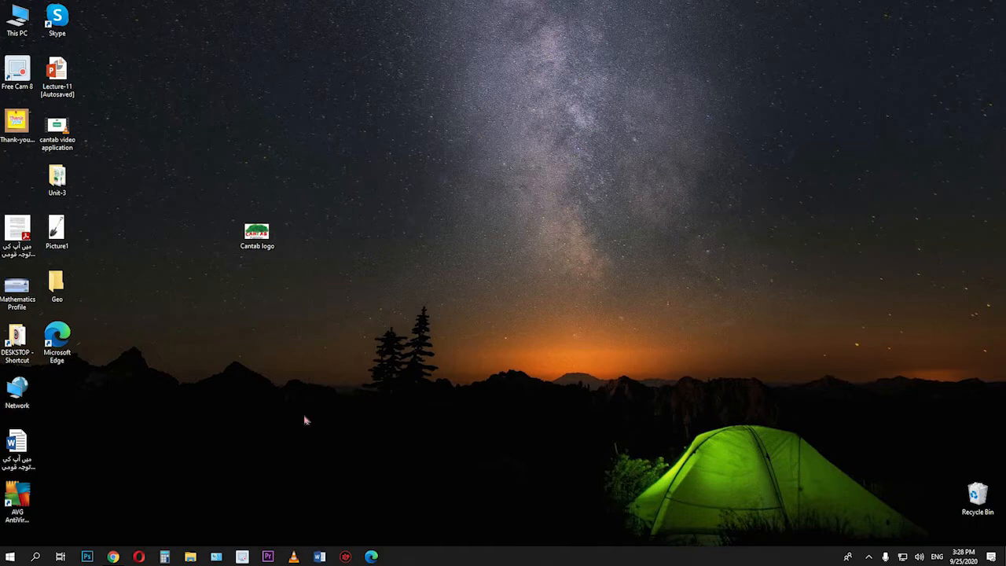
- Switch to Google Chrome and open the website cantab.papermaker.biz
{"action": "mouse_move", "coordinate": [113, 556]}
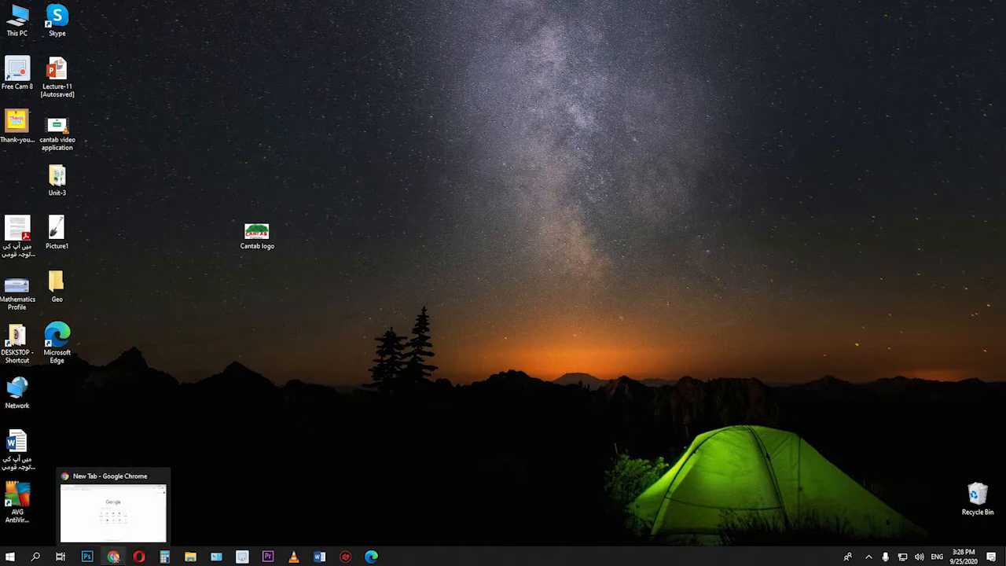
{"action": "left_click", "coordinate": [121, 519]}
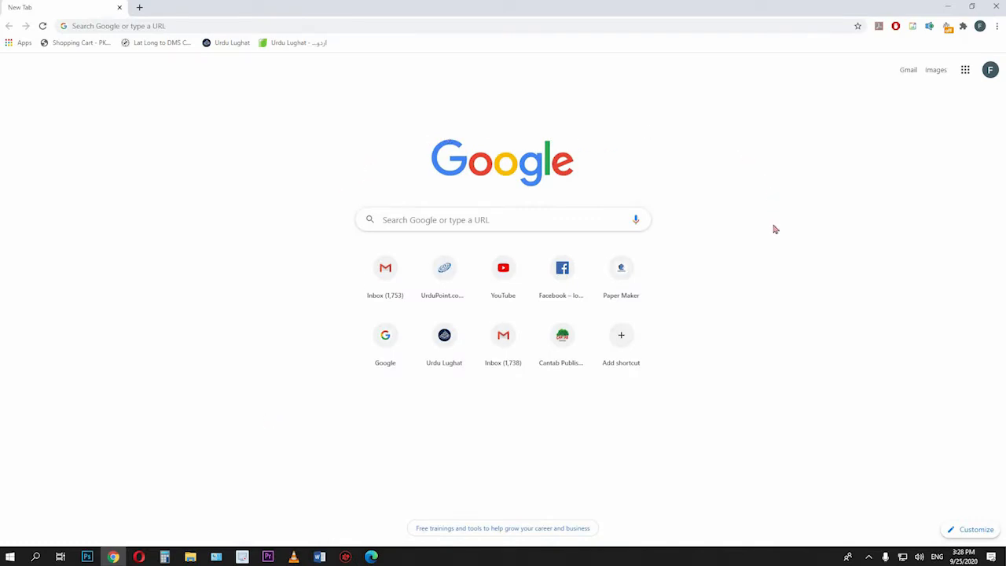
{"action": "left_click", "coordinate": [194, 26]}
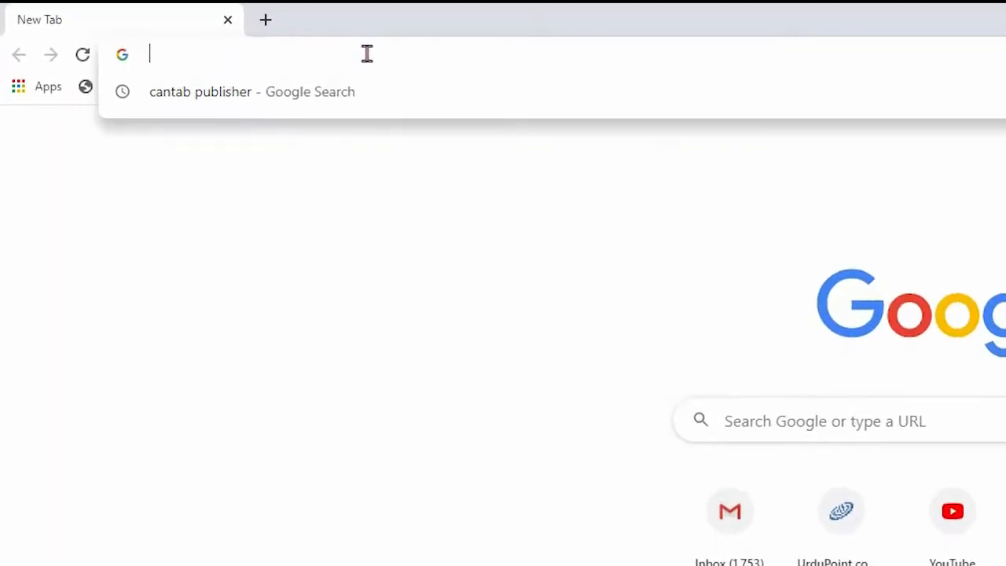
{"action": "type", "text": "cantab."}
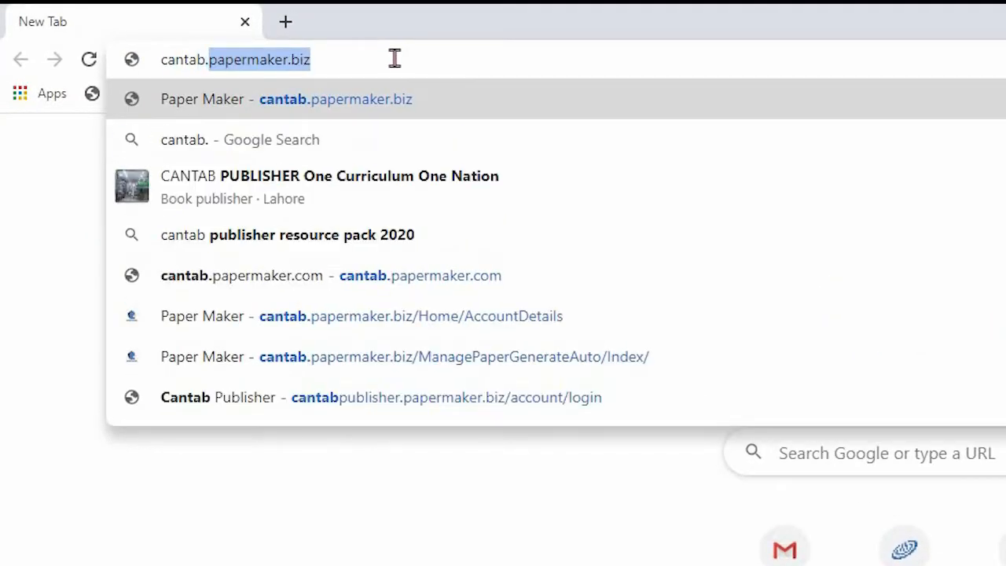
{"action": "type", "text": "paper"}
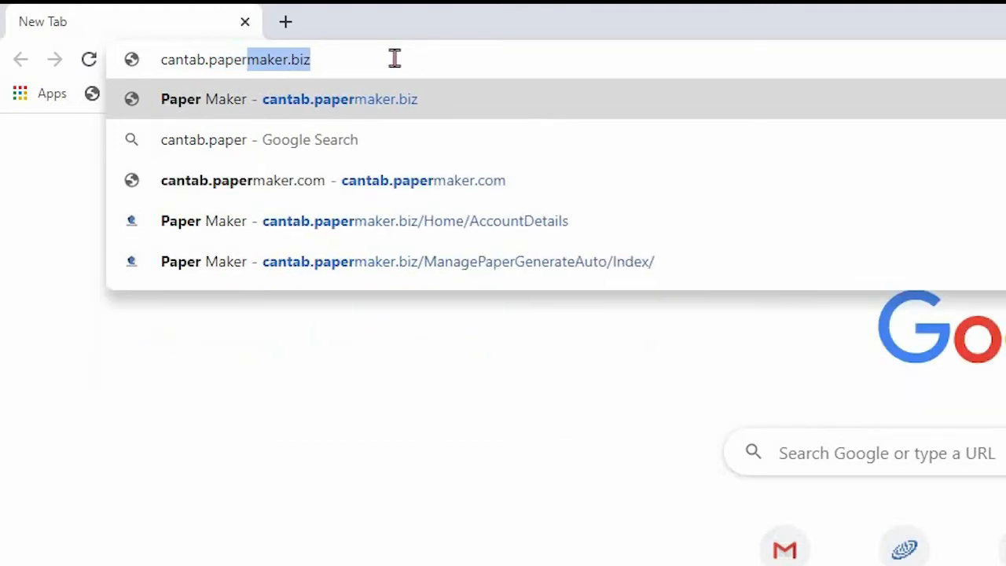
{"action": "type", "text": "maker.b"}
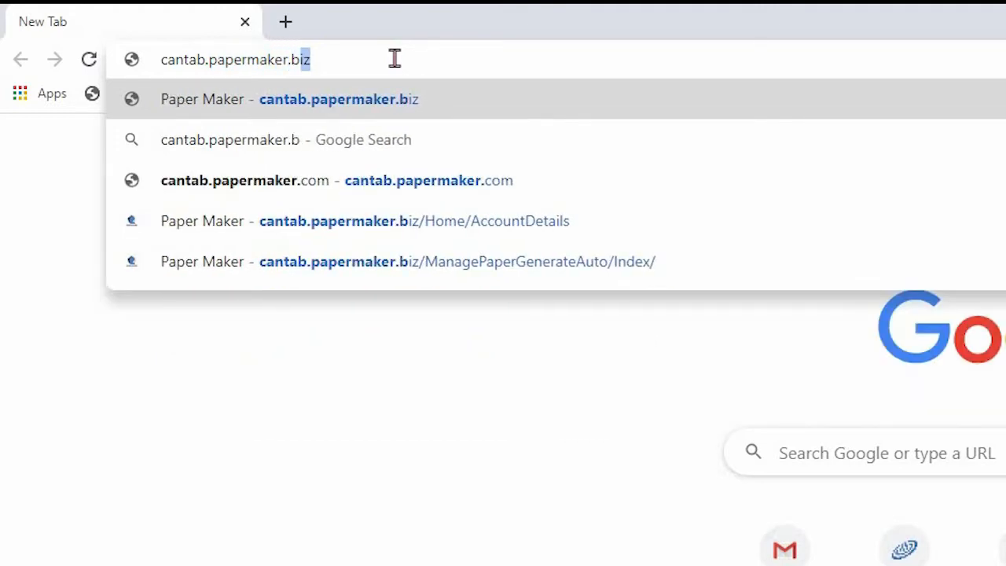
{"action": "type", "text": "iz"}
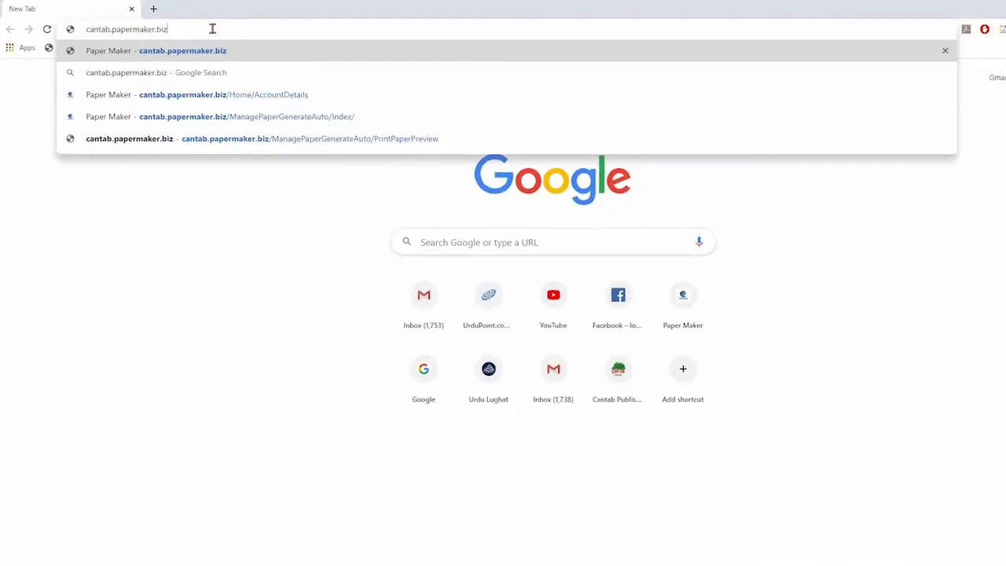
{"action": "key", "text": "Return"}
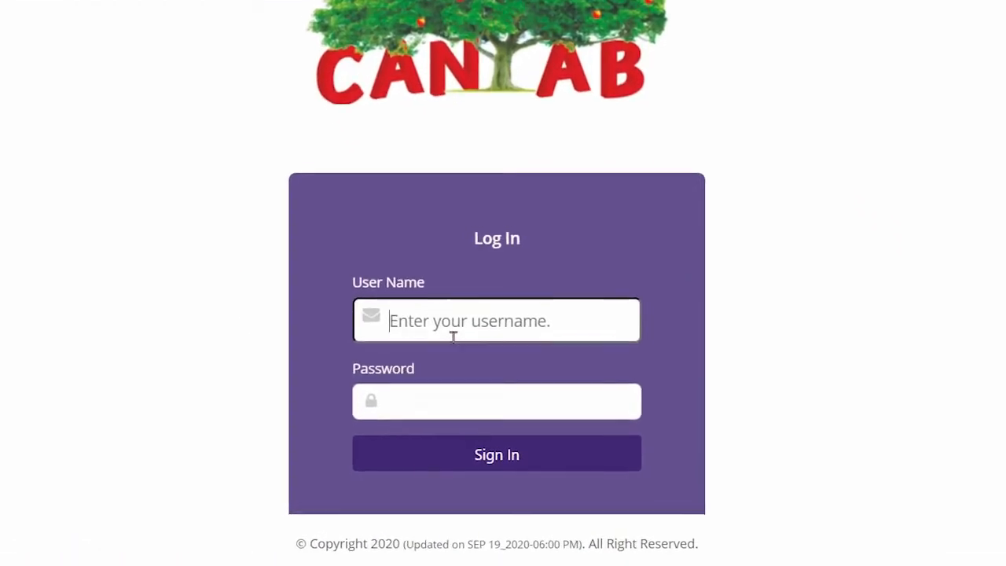
- Sign in to the Cantab site with the account's username and password
{"action": "left_click", "coordinate": [432, 392]}
{"action": "left_click", "coordinate": [767, 174]}
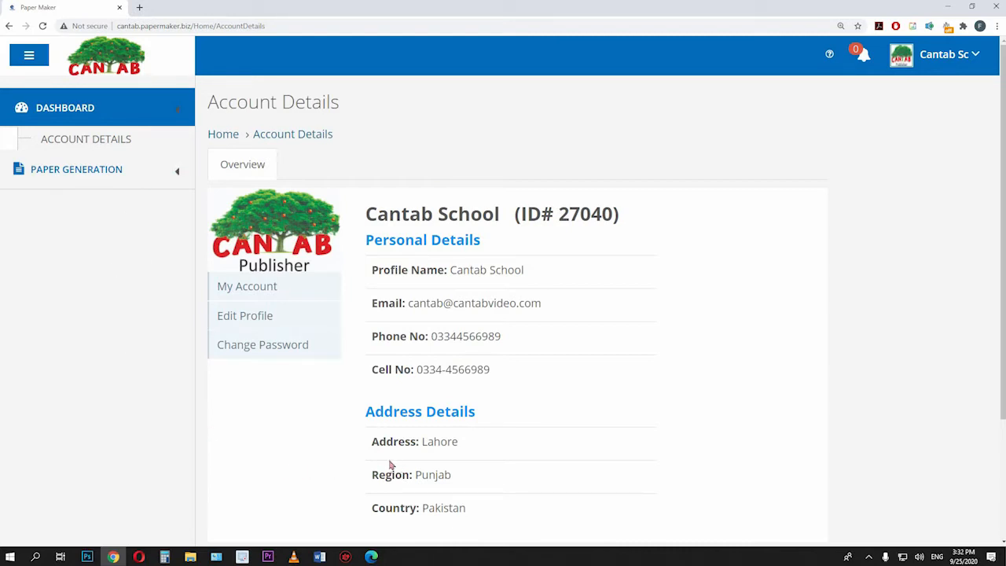
- Open the profile for editing, dismiss the image file chooser and save the account details
{"action": "left_click", "coordinate": [250, 320]}
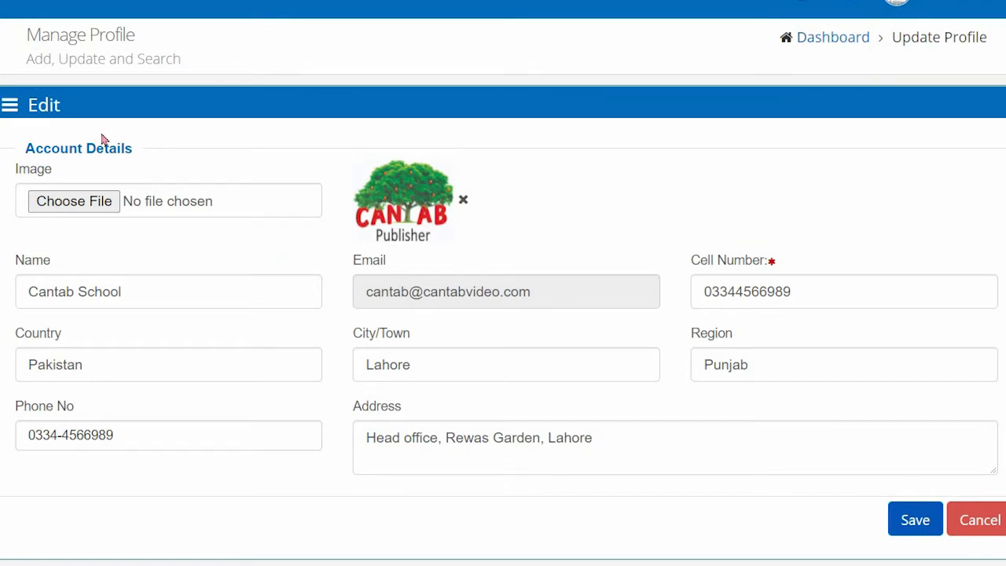
{"action": "left_click", "coordinate": [77, 201]}
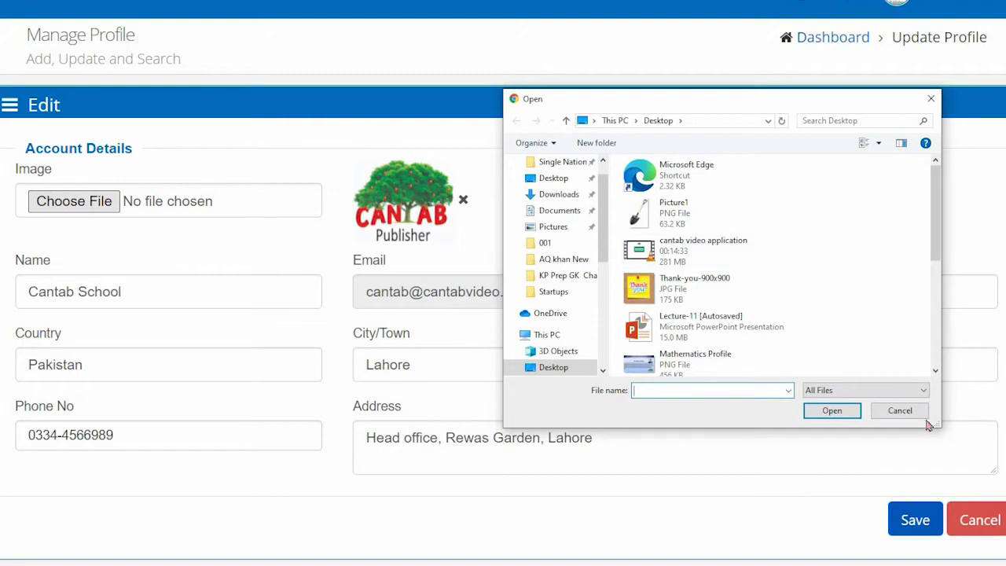
{"action": "left_click", "coordinate": [900, 410]}
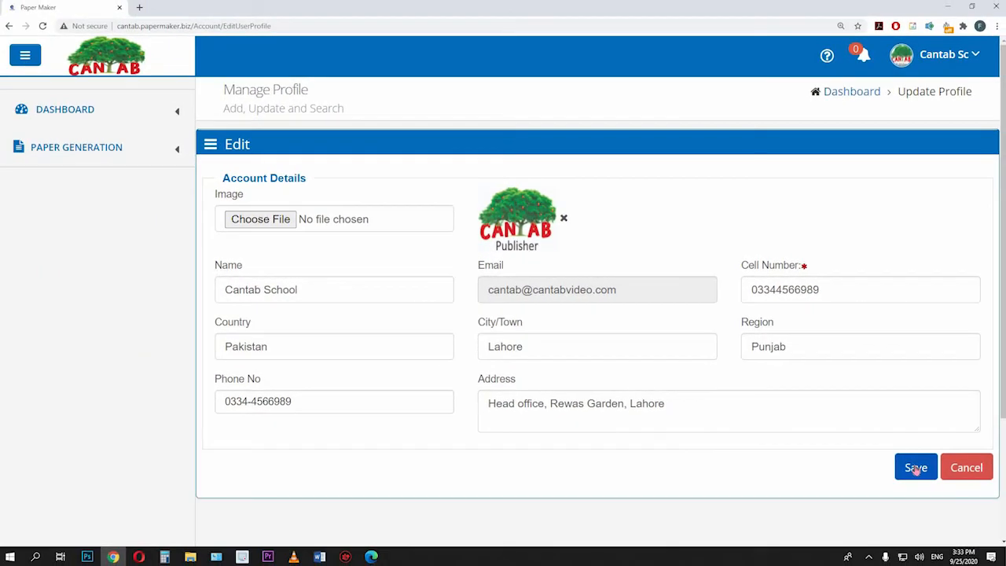
{"action": "left_click", "coordinate": [916, 468]}
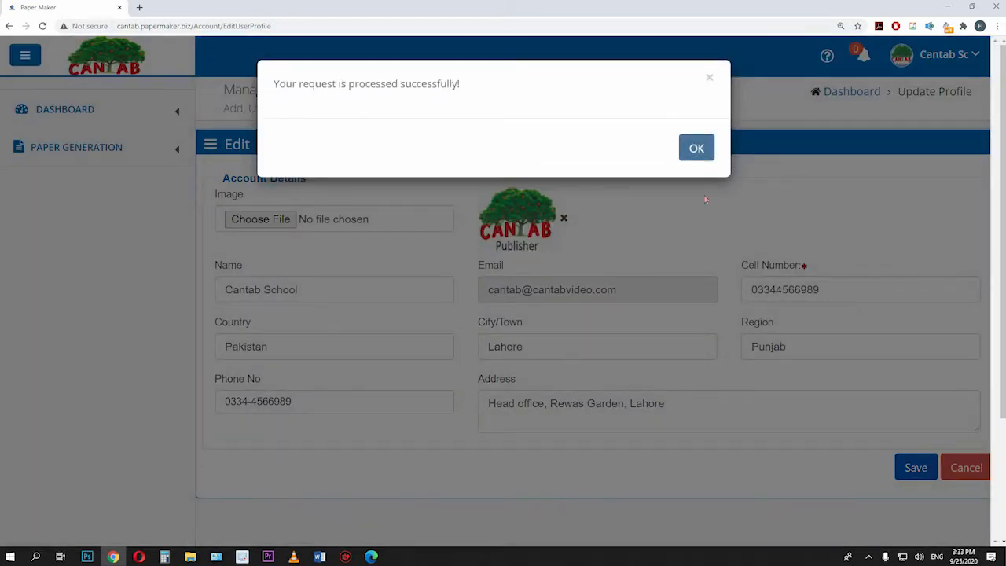
{"action": "left_click", "coordinate": [696, 149]}
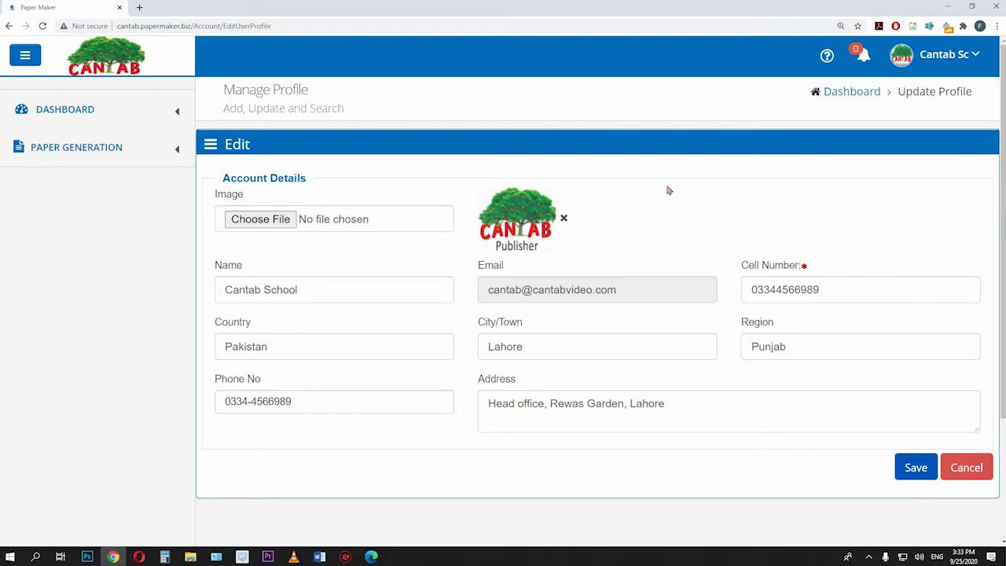
- Return to the Account Details page of the dashboard
{"action": "left_click", "coordinate": [122, 114]}
{"action": "left_click", "coordinate": [123, 116]}
{"action": "left_click", "coordinate": [124, 117]}
{"action": "left_click", "coordinate": [123, 116]}
{"action": "left_click", "coordinate": [122, 115]}
{"action": "left_click", "coordinate": [123, 115]}
{"action": "left_click", "coordinate": [122, 114]}
{"action": "left_click", "coordinate": [122, 114]}
{"action": "left_click", "coordinate": [175, 114]}
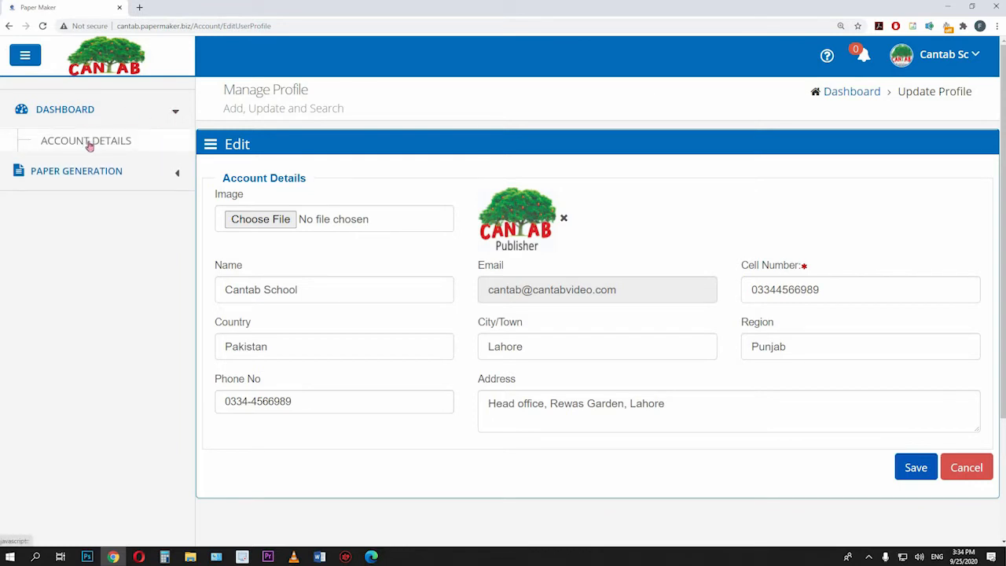
{"action": "left_click", "coordinate": [88, 143]}
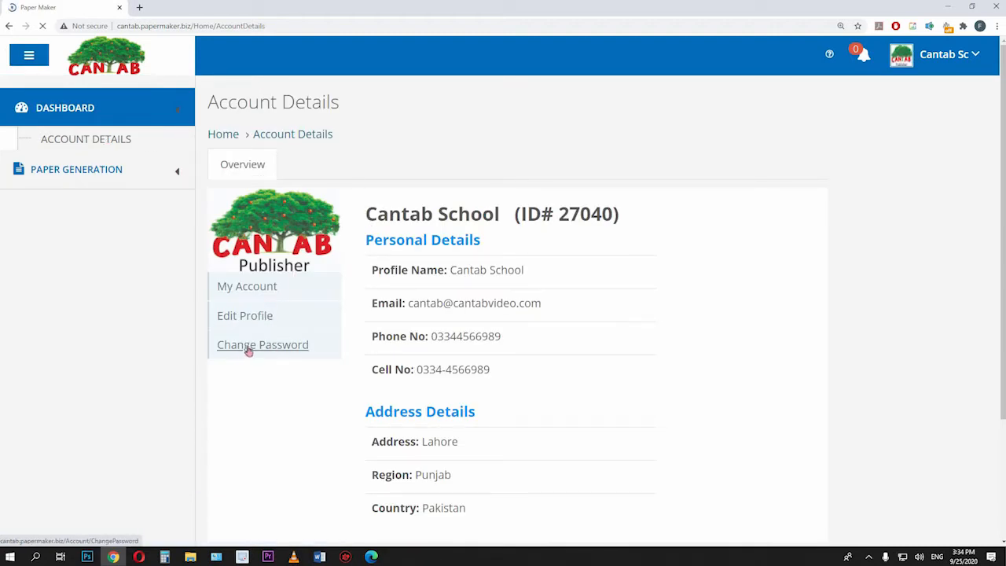
- Try to save the password change form with the old and new password fields empty, and cancel it
{"action": "left_click", "coordinate": [291, 350]}
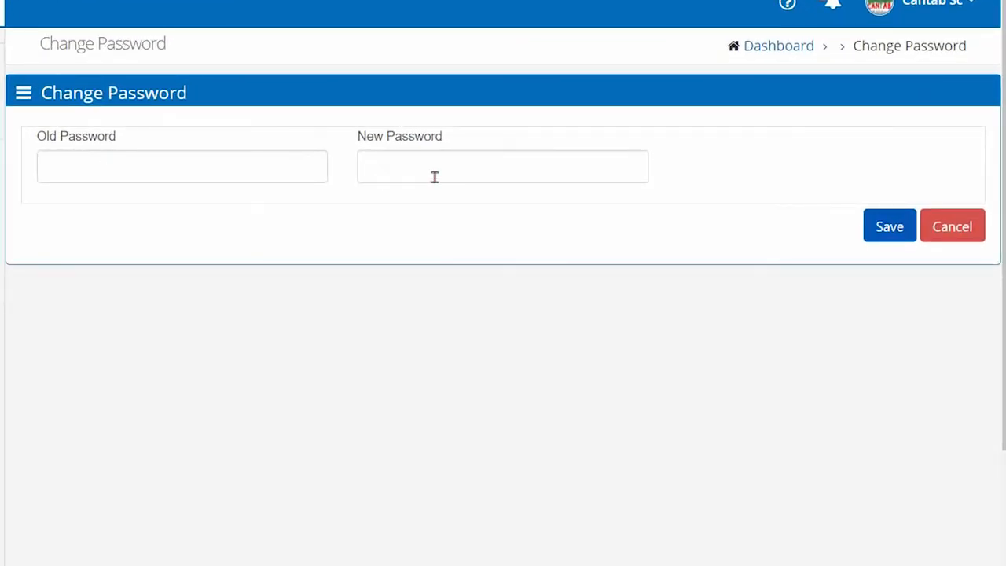
{"action": "left_click", "coordinate": [89, 159]}
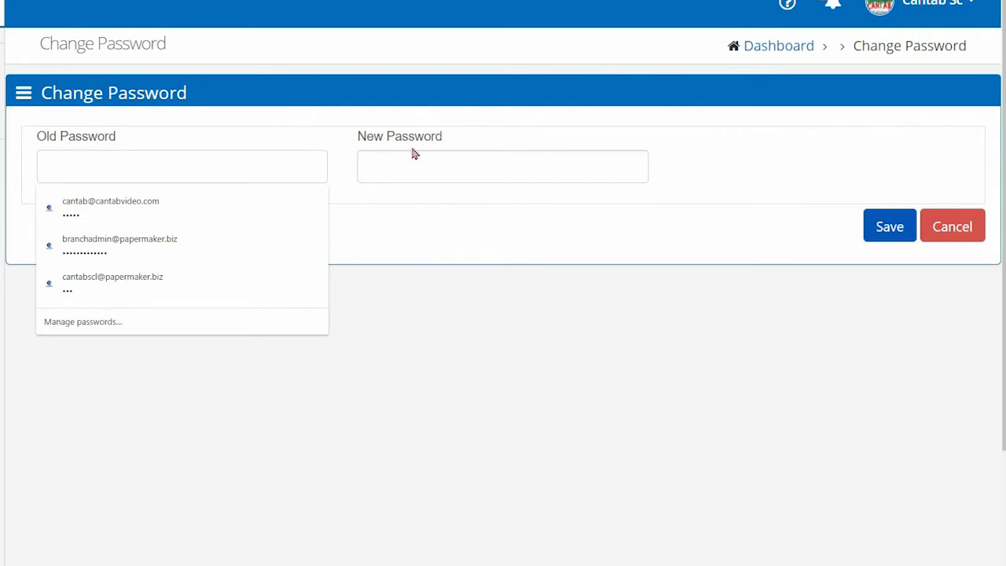
{"action": "left_click", "coordinate": [417, 166]}
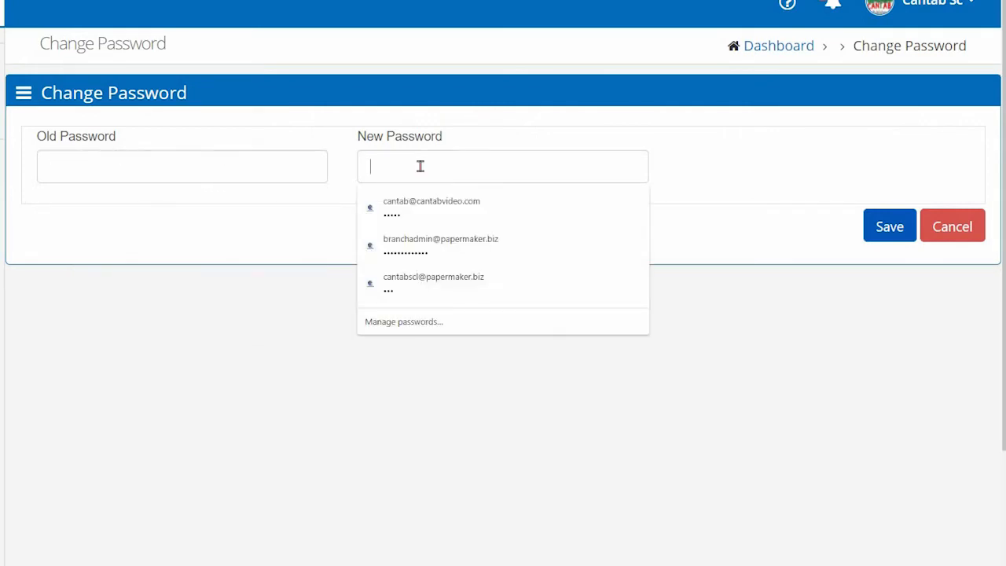
{"action": "left_click", "coordinate": [739, 346]}
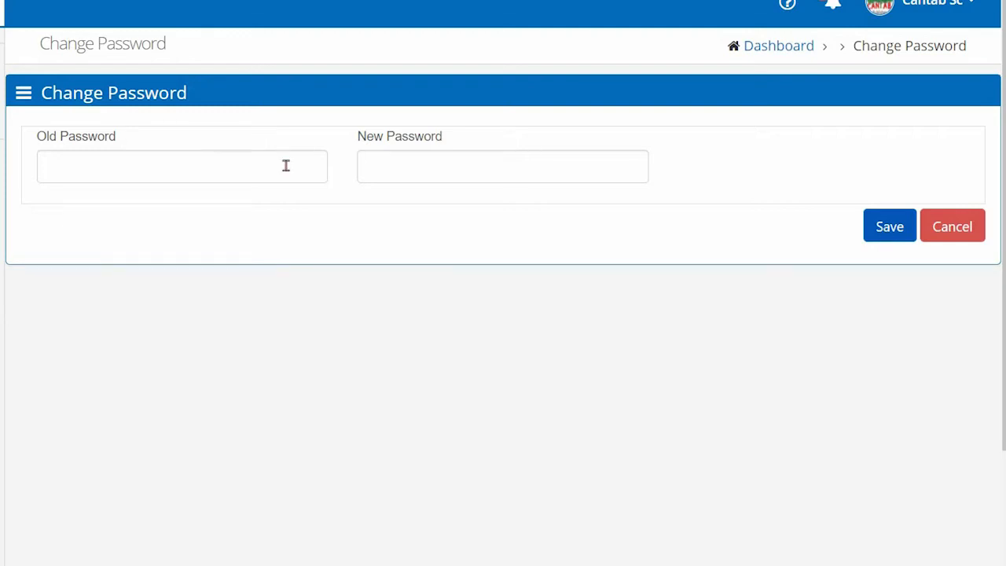
{"action": "left_click", "coordinate": [889, 227]}
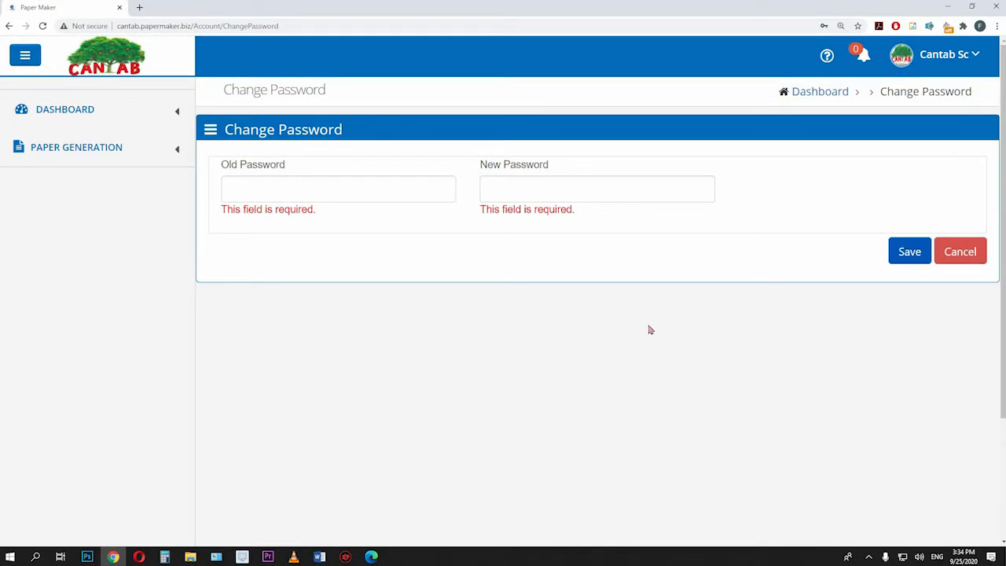
{"action": "left_click", "coordinate": [962, 252]}
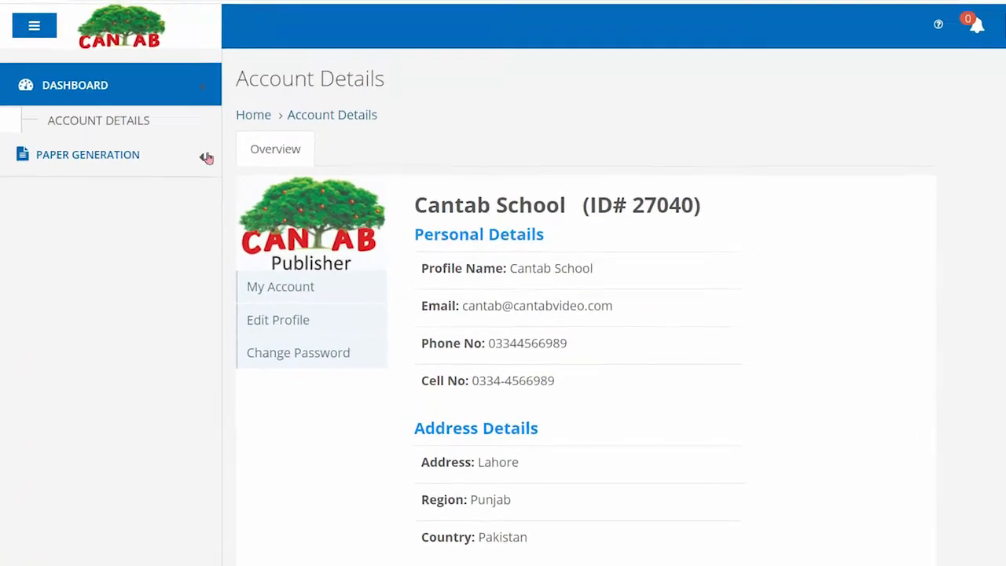
- Open the automatic paper generation page
{"action": "left_click", "coordinate": [179, 172]}
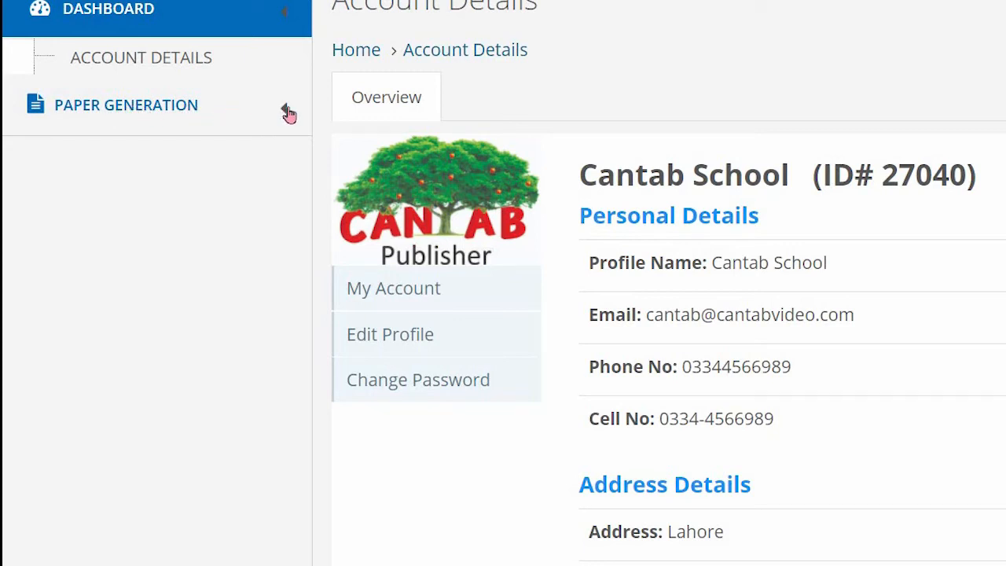
{"action": "left_click", "coordinate": [287, 113]}
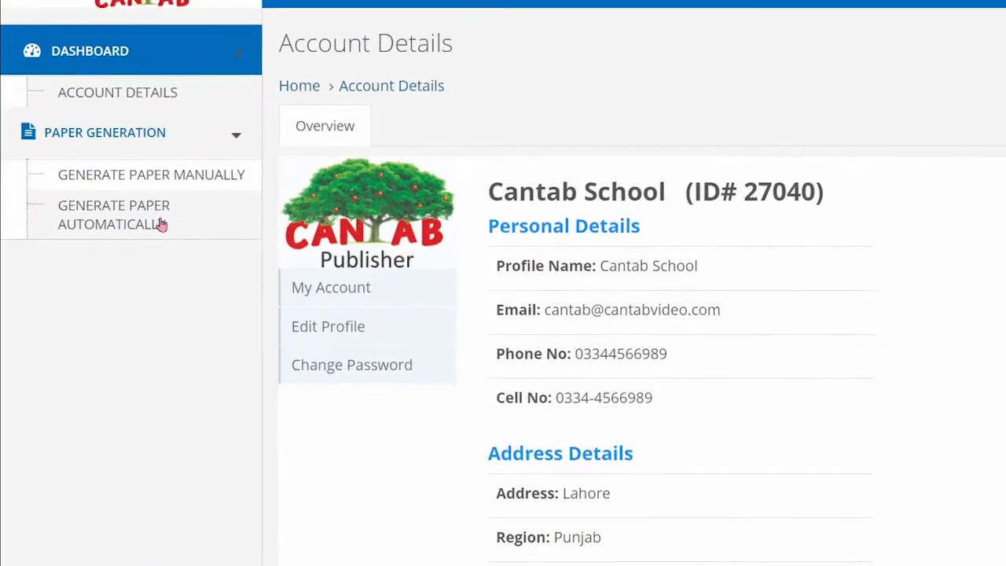
{"action": "left_click", "coordinate": [76, 238]}
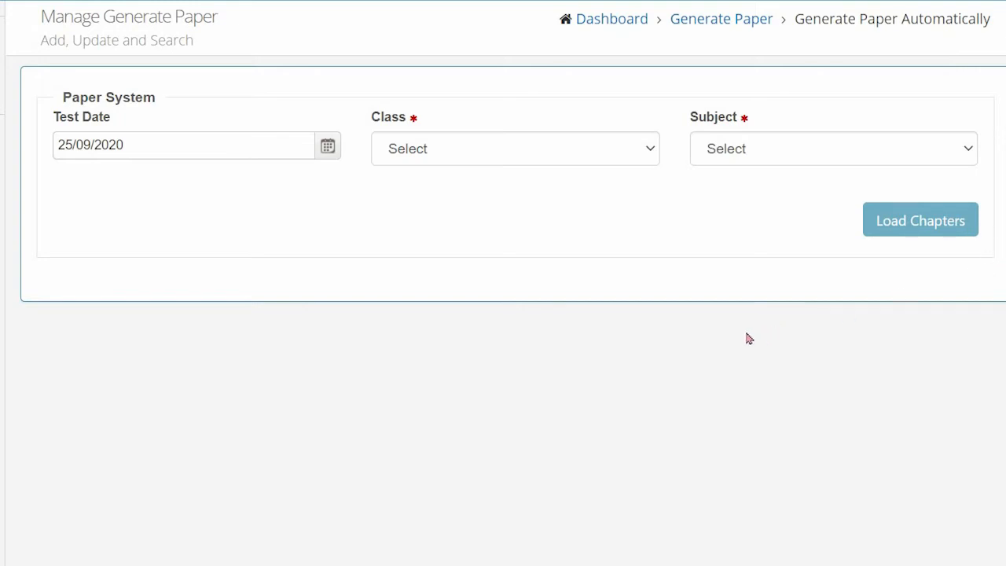
- Set the test date to 15/10/2020 using the calendar
{"action": "left_click", "coordinate": [65, 144]}
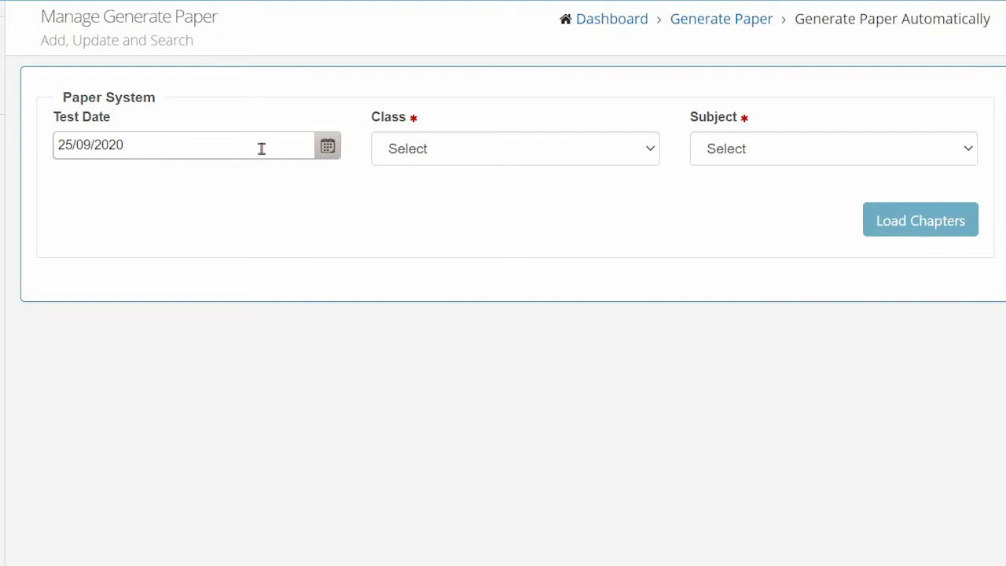
{"action": "left_click", "coordinate": [326, 151]}
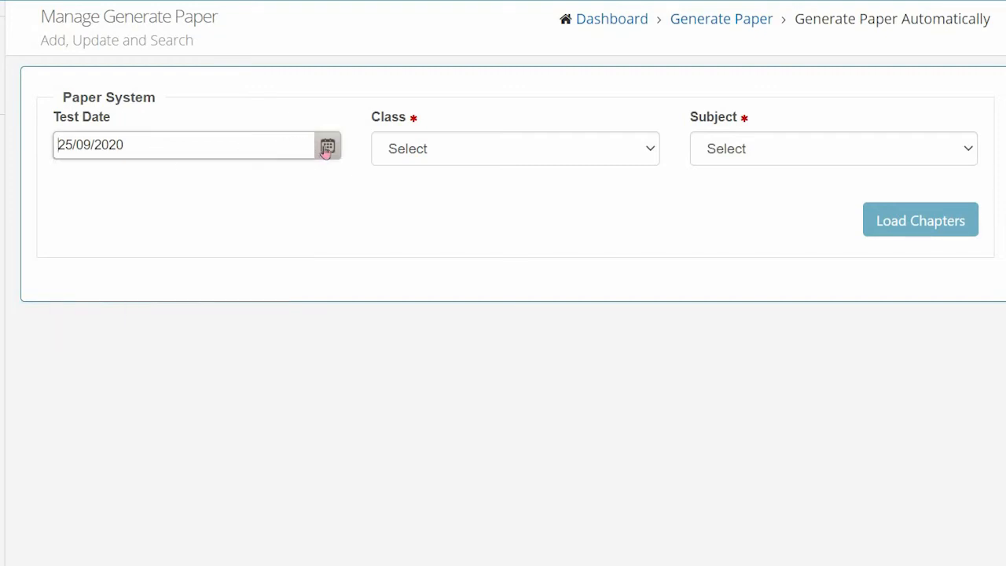
{"action": "left_click", "coordinate": [327, 150]}
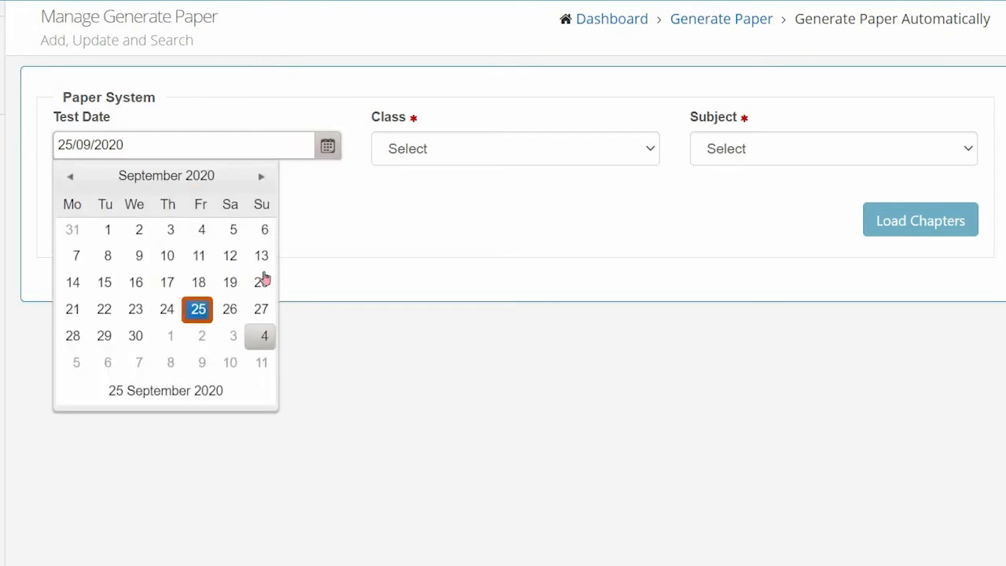
{"action": "left_click", "coordinate": [260, 179]}
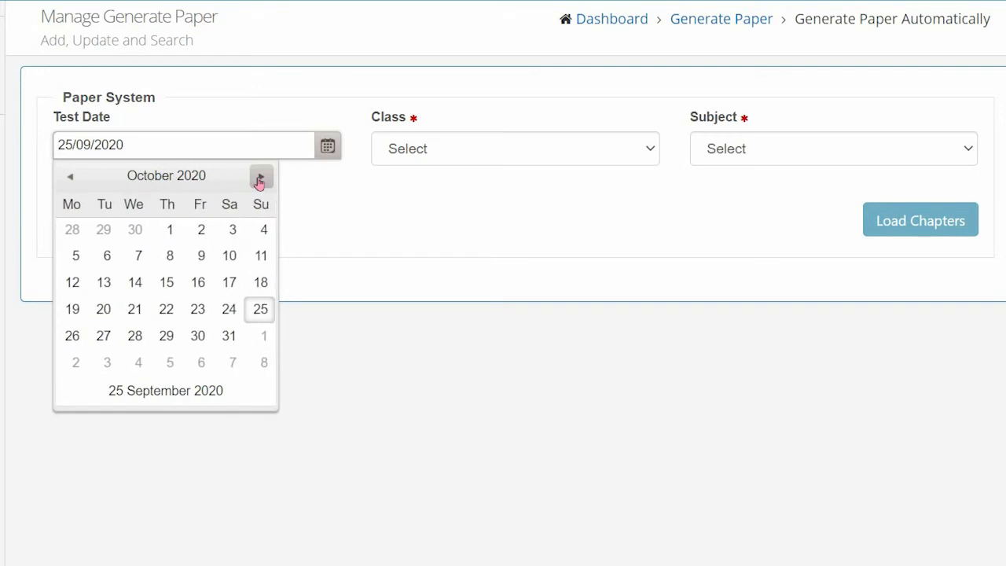
{"action": "left_click", "coordinate": [168, 283]}
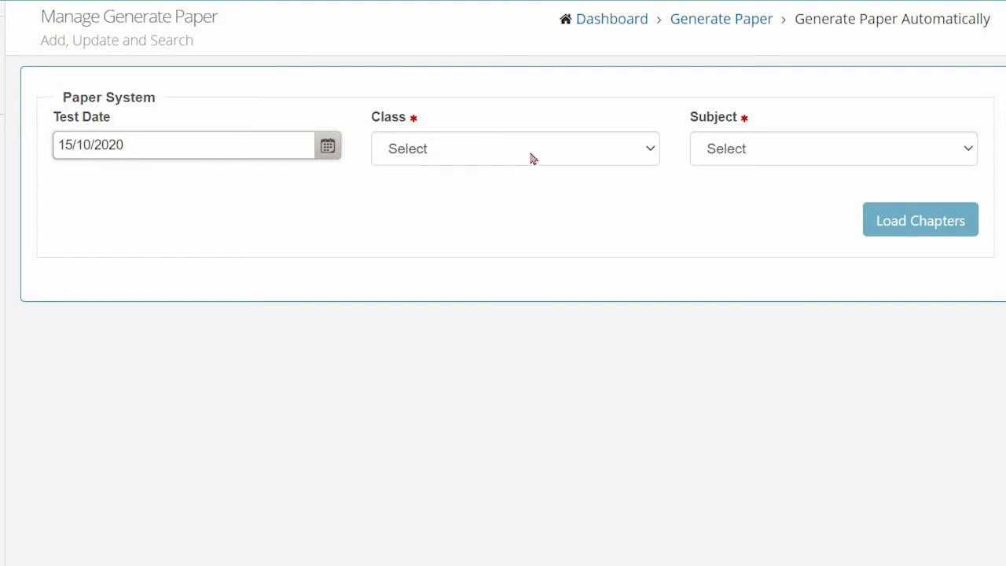
- Choose the class 5th_Cantab Publishers and the subject Social Studies_Cantab Publishers, and load the chapters
{"action": "left_click", "coordinate": [649, 152]}
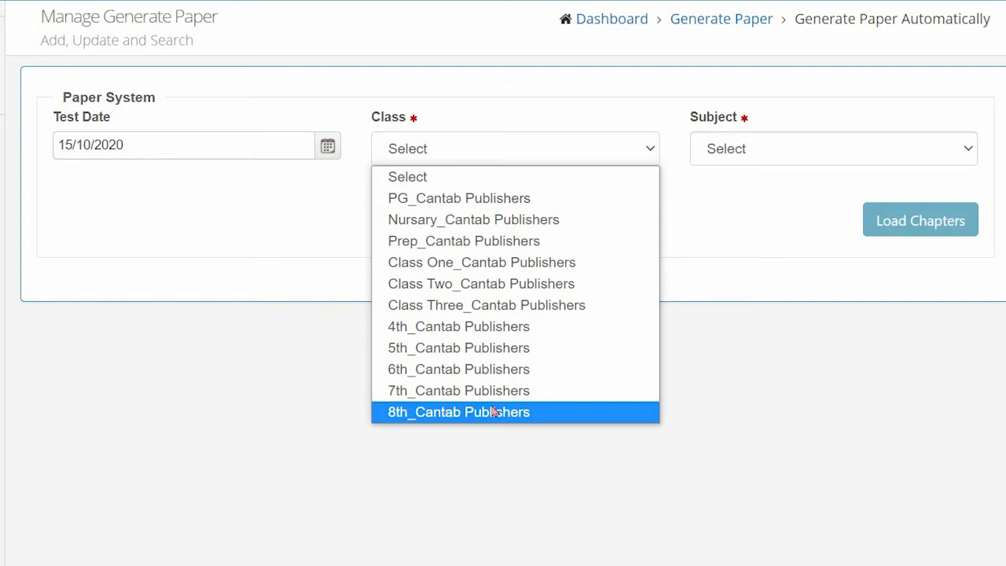
{"action": "left_click", "coordinate": [509, 355]}
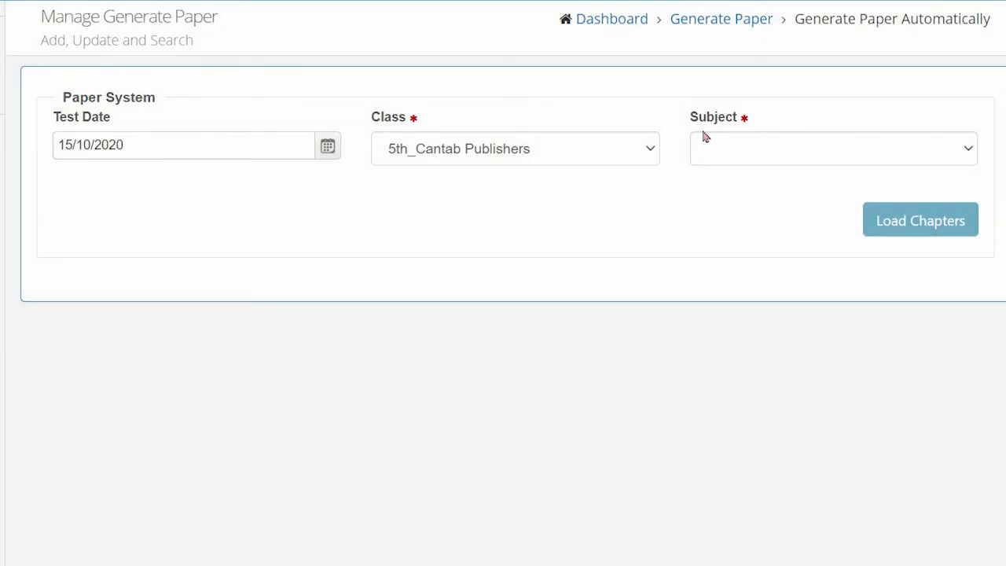
{"action": "left_click", "coordinate": [788, 154]}
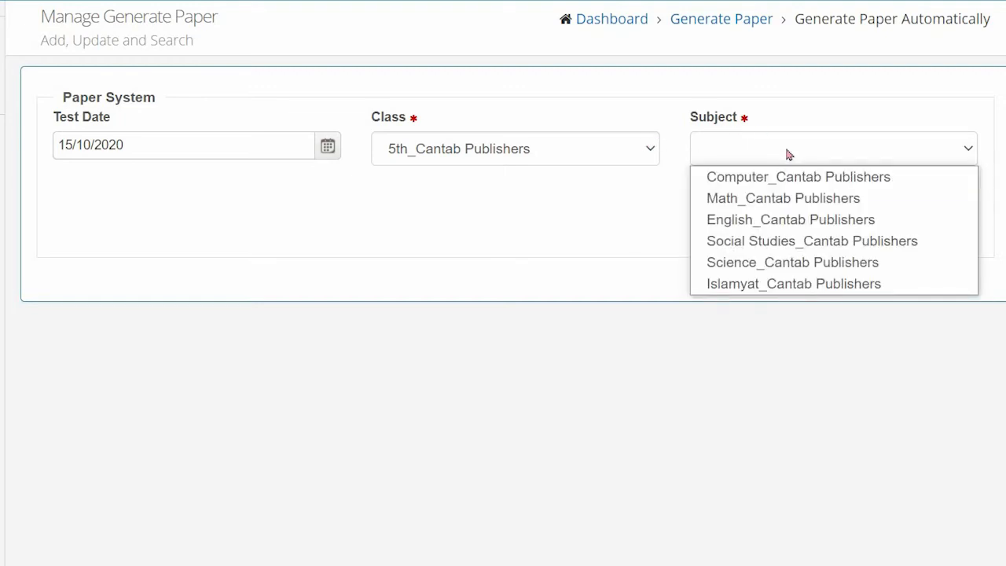
{"action": "left_click", "coordinate": [806, 244]}
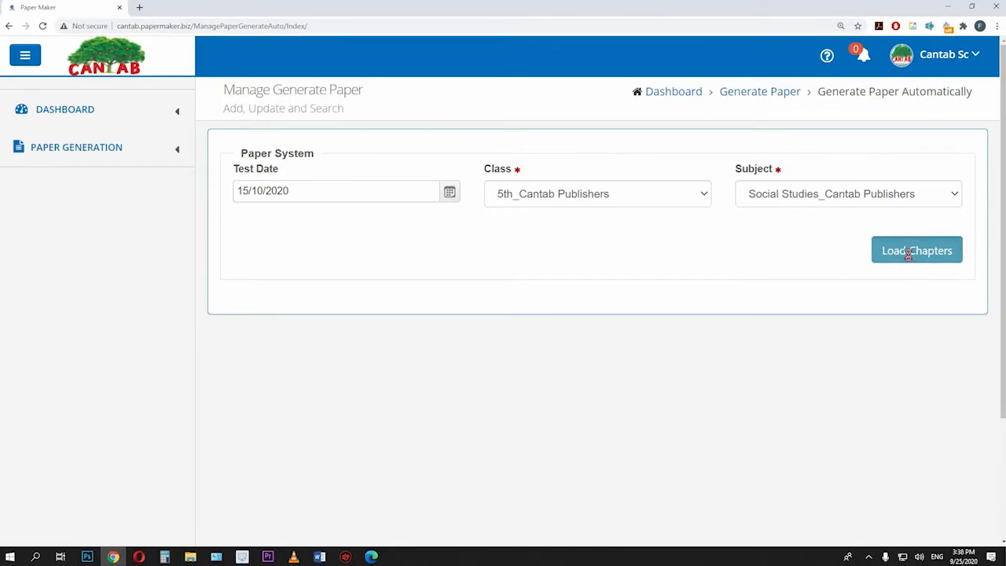
{"action": "left_click", "coordinate": [909, 252]}
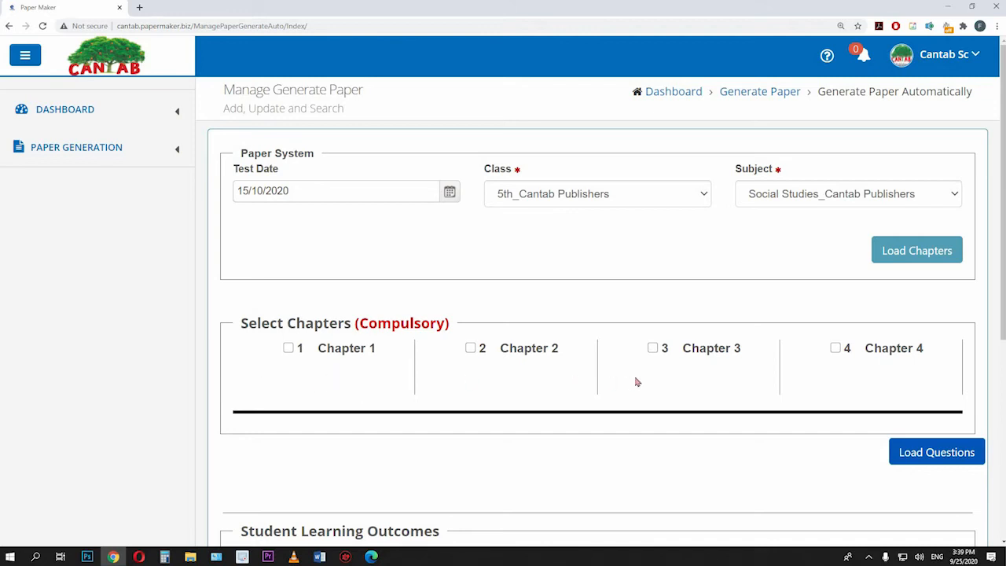
- Select Chapter 1, Chapter 2 and Chapter 3 as the compulsory chapters and load their questions
{"action": "left_click", "coordinate": [287, 348]}
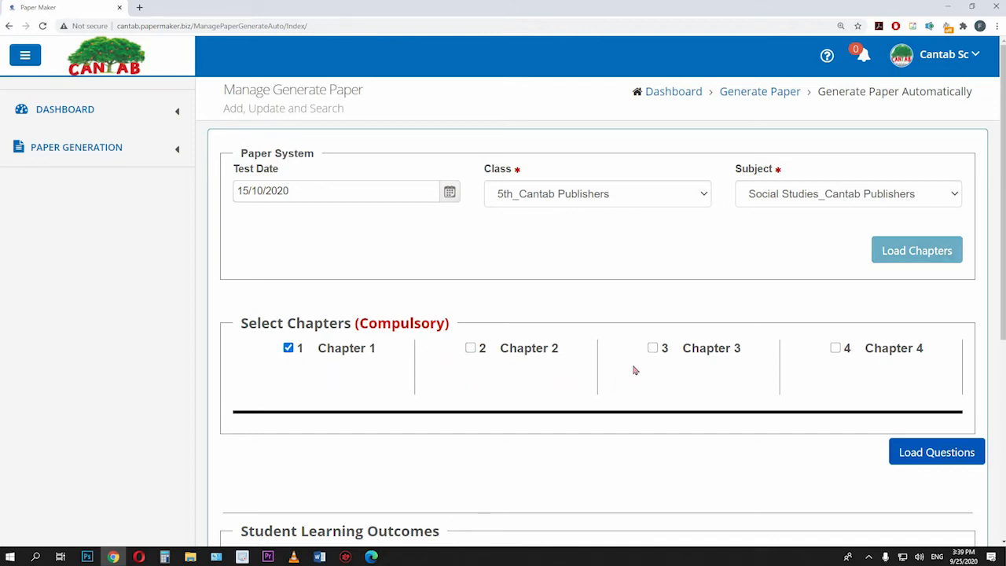
{"action": "left_click", "coordinate": [471, 349]}
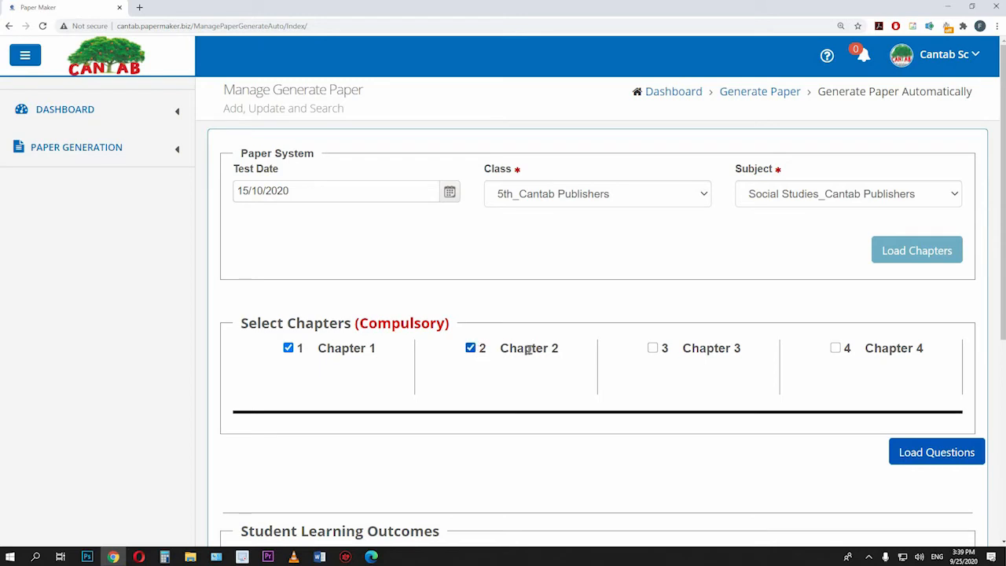
{"action": "left_click", "coordinate": [652, 348]}
{"action": "left_click", "coordinate": [946, 458]}
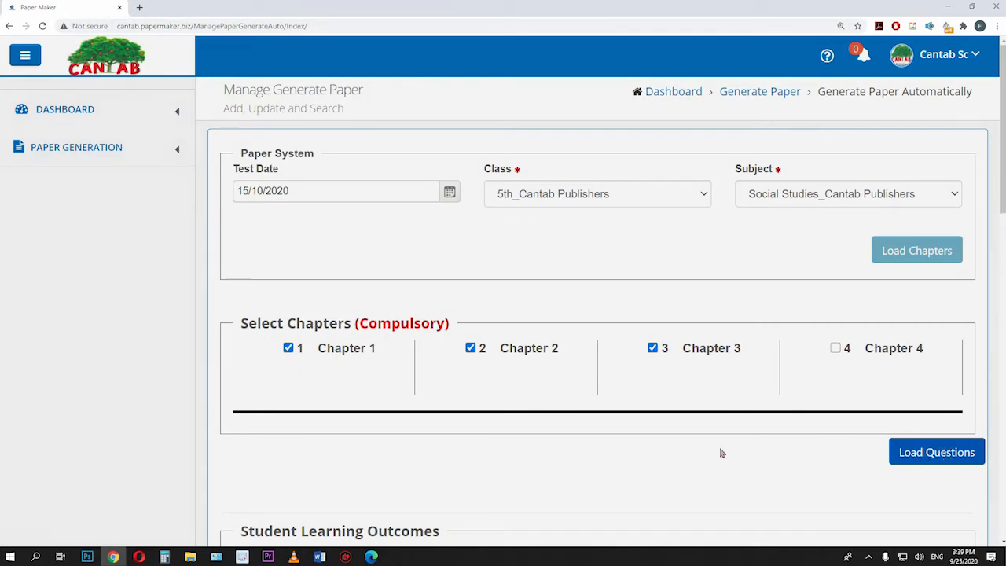
- Examine the list of student learning outcomes offered for the selected chapters
{"action": "scroll", "coordinate": [723, 452], "scroll_direction": "down", "scroll_amount": 1}
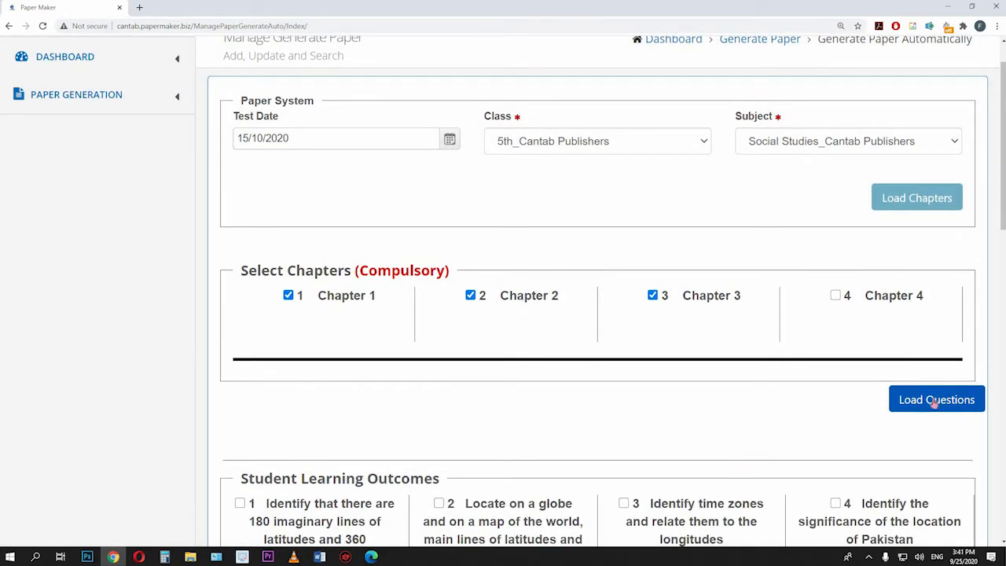
{"action": "scroll", "coordinate": [851, 406], "scroll_direction": "down", "scroll_amount": 1}
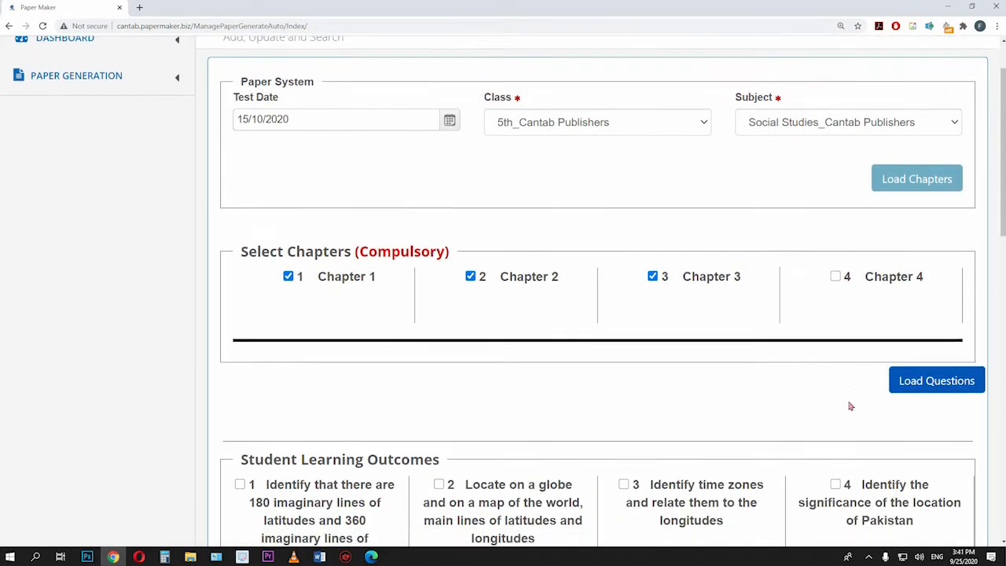
{"action": "scroll", "coordinate": [851, 405], "scroll_direction": "down", "scroll_amount": 1}
{"action": "scroll", "coordinate": [613, 419], "scroll_direction": "down", "scroll_amount": 3}
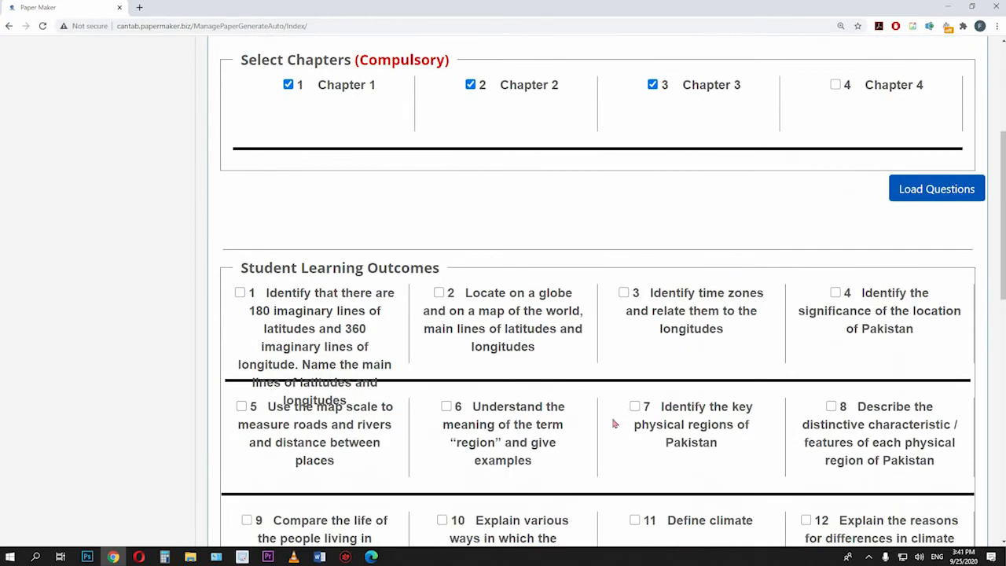
{"action": "scroll", "coordinate": [439, 327], "scroll_direction": "down", "scroll_amount": 2}
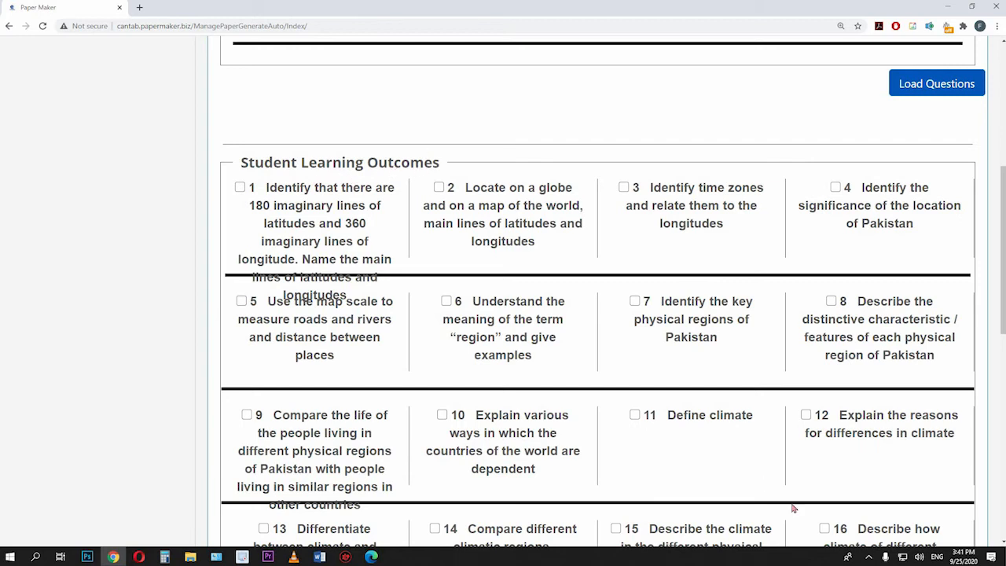
{"action": "scroll", "coordinate": [793, 509], "scroll_direction": "down", "scroll_amount": 2}
{"action": "scroll", "coordinate": [793, 507], "scroll_direction": "up", "scroll_amount": 2}
{"action": "scroll", "coordinate": [726, 467], "scroll_direction": "down", "scroll_amount": 1}
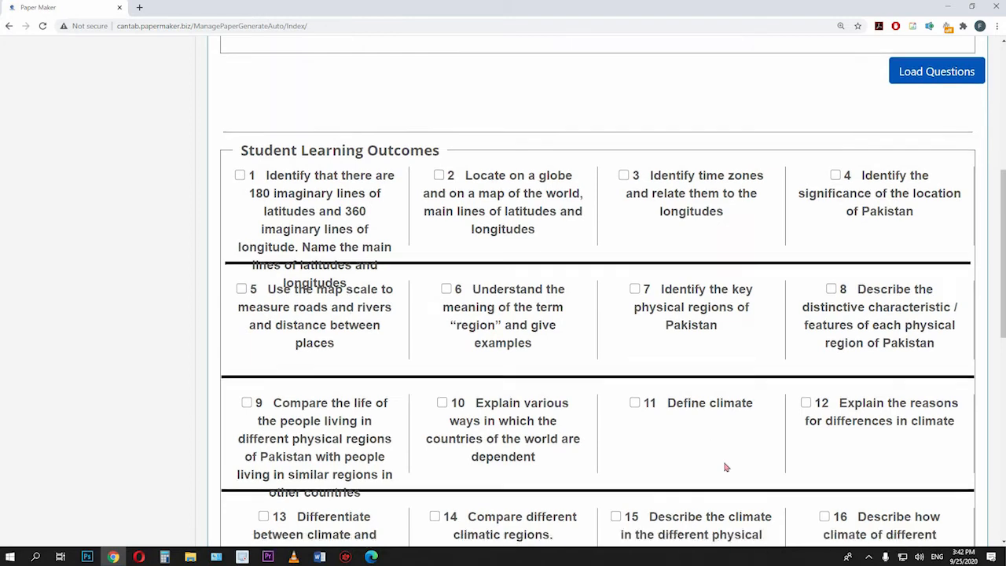
{"action": "scroll", "coordinate": [711, 446], "scroll_direction": "down", "scroll_amount": 1}
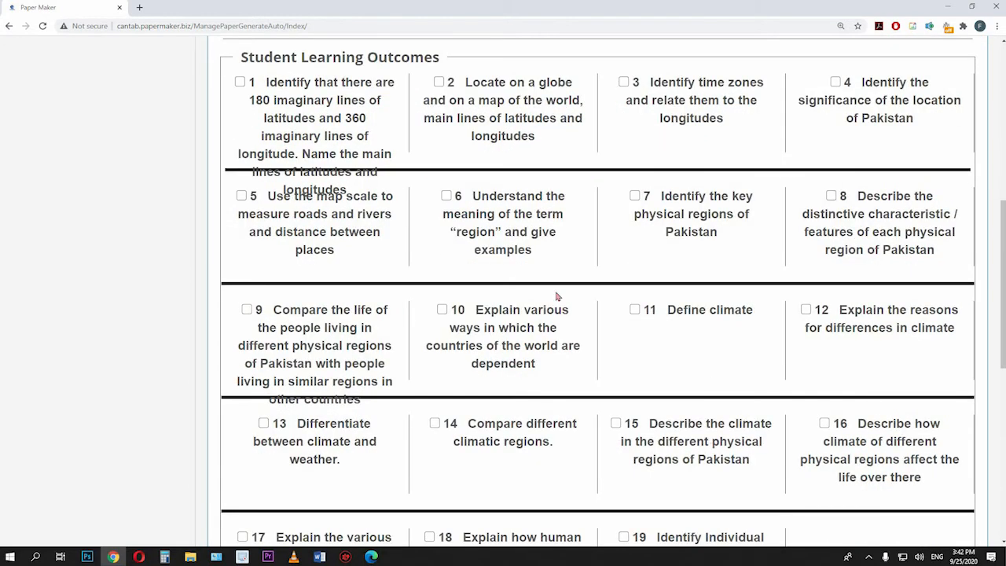
{"action": "scroll", "coordinate": [271, 125], "scroll_direction": "up", "scroll_amount": 1}
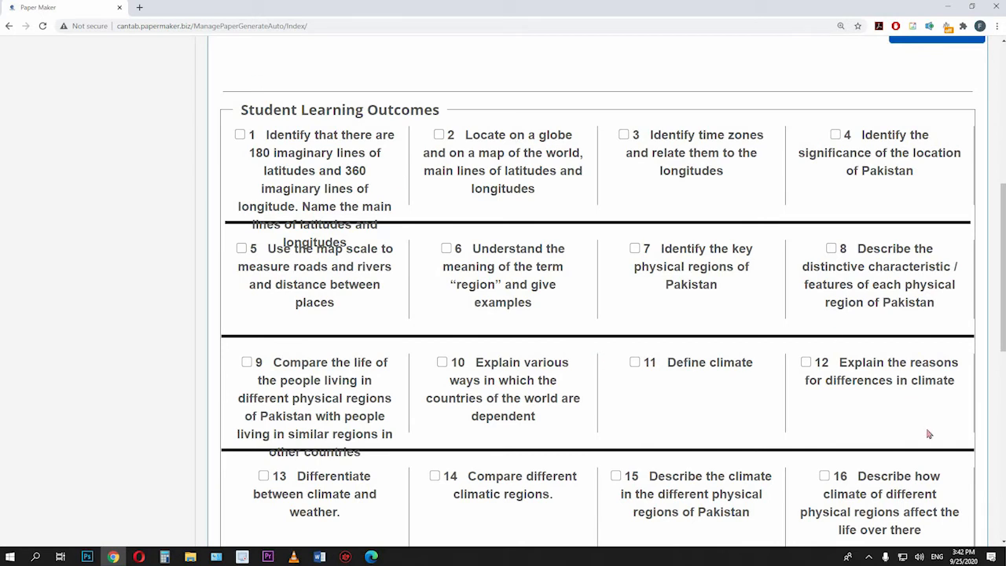
{"action": "scroll", "coordinate": [915, 440], "scroll_direction": "down", "scroll_amount": 2}
{"action": "scroll", "coordinate": [880, 435], "scroll_direction": "down", "scroll_amount": 1}
{"action": "scroll", "coordinate": [849, 437], "scroll_direction": "up", "scroll_amount": 1}
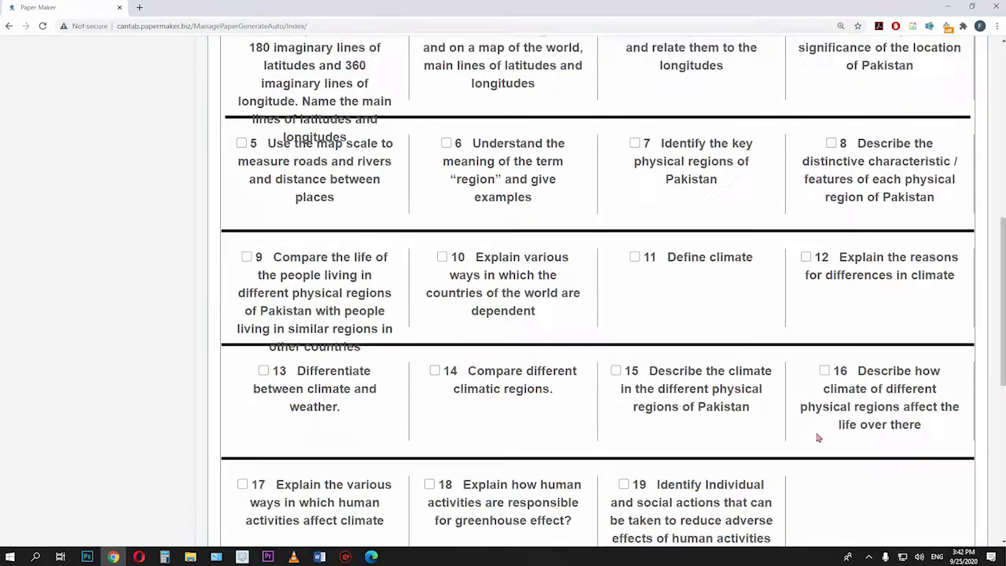
- Select student learning outcomes 1, 2, 3, 6, 7, 10, 11, 12, 15 and 16
{"action": "scroll", "coordinate": [818, 438], "scroll_direction": "up", "scroll_amount": 1}
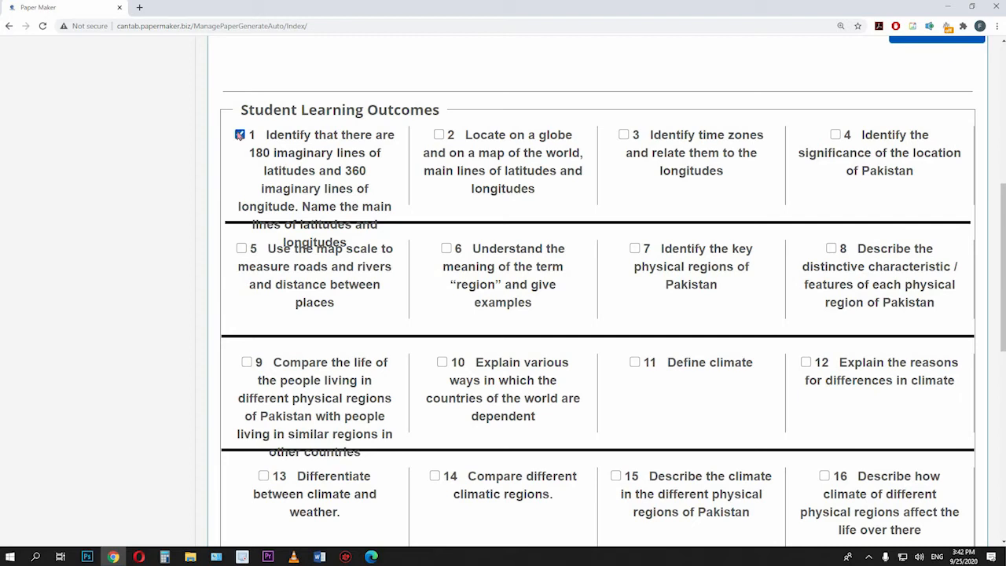
{"action": "left_click", "coordinate": [438, 135]}
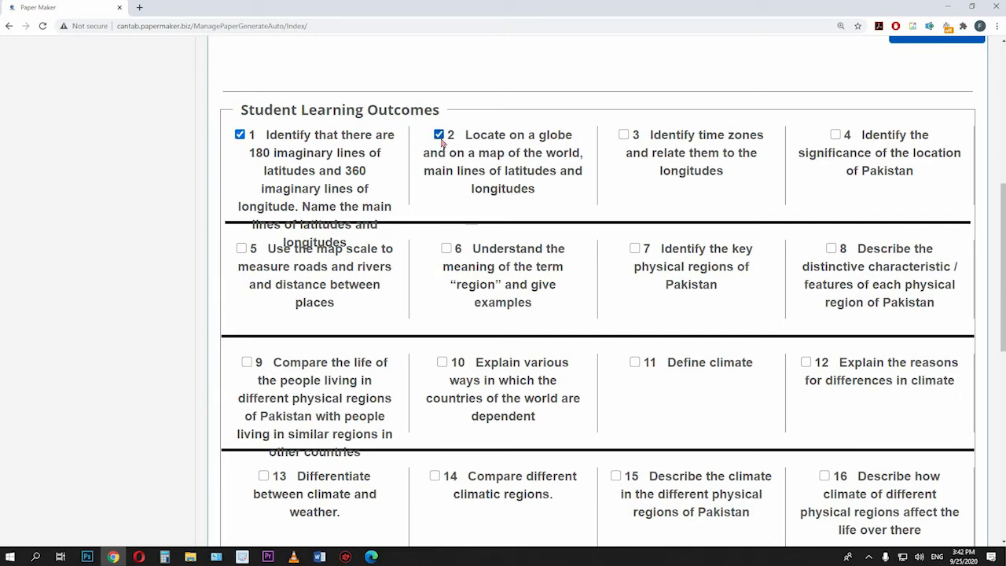
{"action": "left_click", "coordinate": [625, 136]}
{"action": "left_click", "coordinate": [635, 248]}
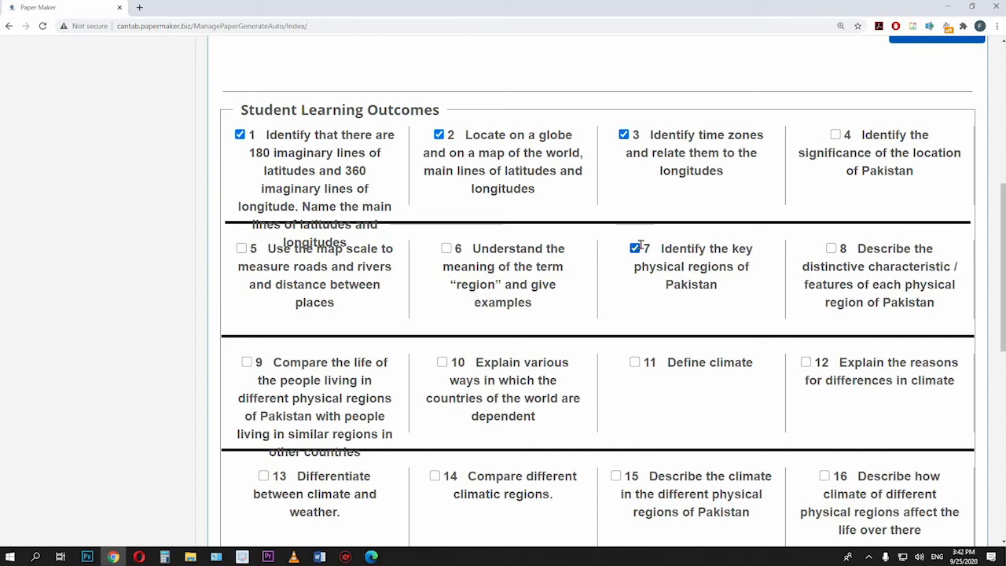
{"action": "left_click", "coordinate": [446, 248]}
{"action": "scroll", "coordinate": [463, 271], "scroll_direction": "down", "scroll_amount": 1}
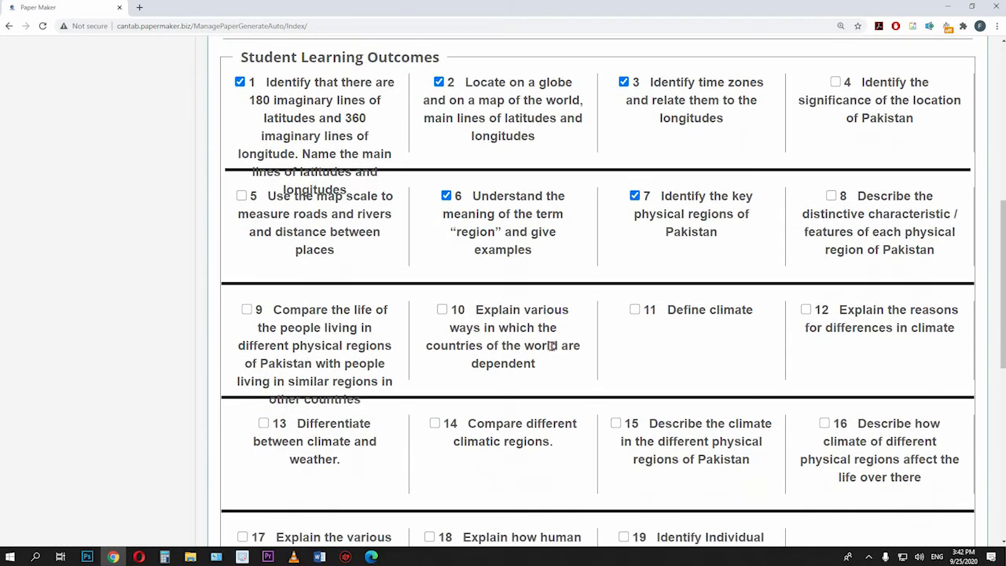
{"action": "left_click", "coordinate": [443, 311]}
{"action": "left_click", "coordinate": [635, 311]}
{"action": "left_click", "coordinate": [807, 311]}
{"action": "left_click", "coordinate": [617, 424]}
{"action": "left_click", "coordinate": [823, 423]}
- Check the chosen learning outcomes against the selected chapters and load the questions for these outcomes
{"action": "scroll", "coordinate": [714, 445], "scroll_direction": "up", "scroll_amount": 2}
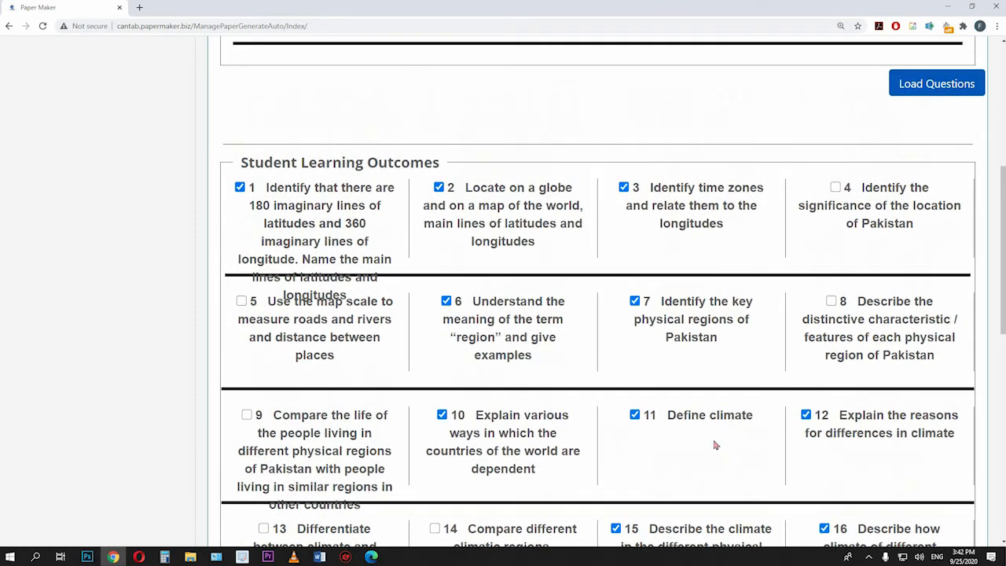
{"action": "scroll", "coordinate": [618, 384], "scroll_direction": "down", "scroll_amount": 2}
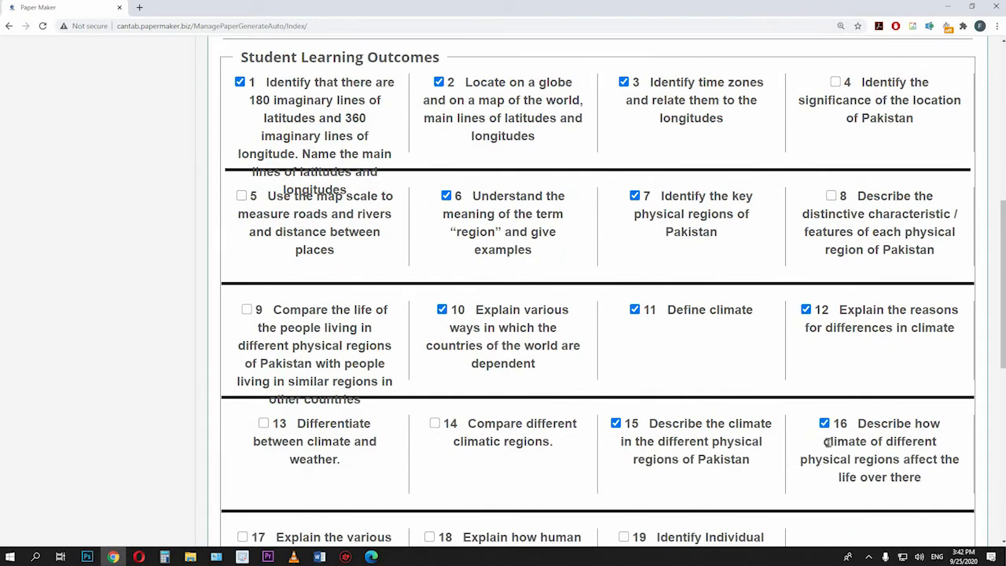
{"action": "scroll", "coordinate": [556, 263], "scroll_direction": "up", "scroll_amount": 4}
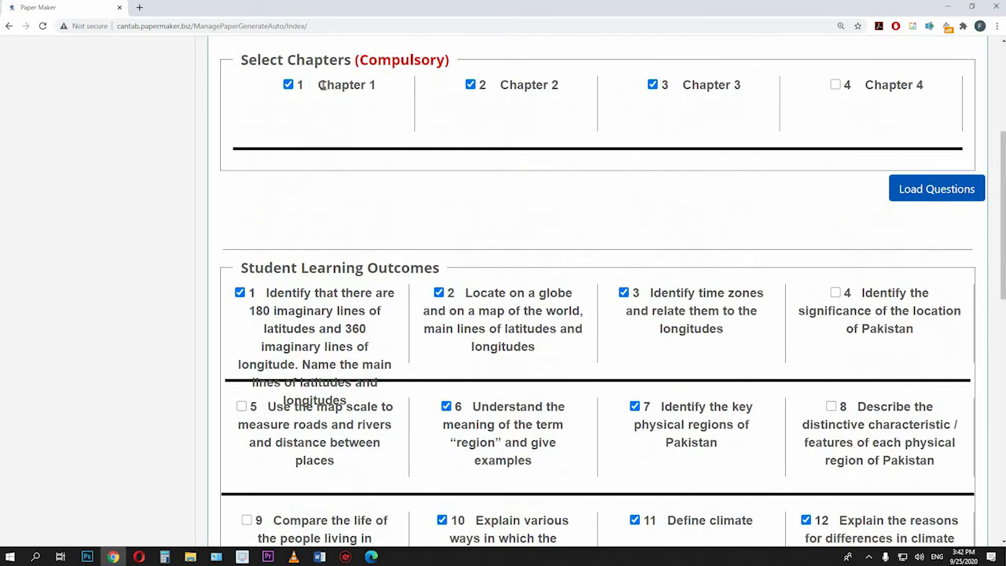
{"action": "scroll", "coordinate": [544, 266], "scroll_direction": "down", "scroll_amount": 2}
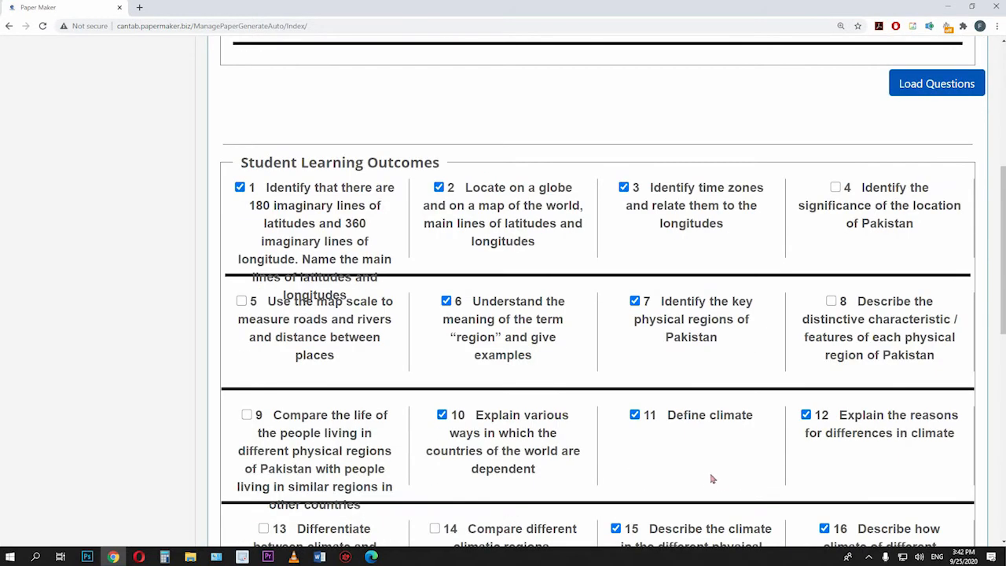
{"action": "scroll", "coordinate": [596, 399], "scroll_direction": "down", "scroll_amount": 2}
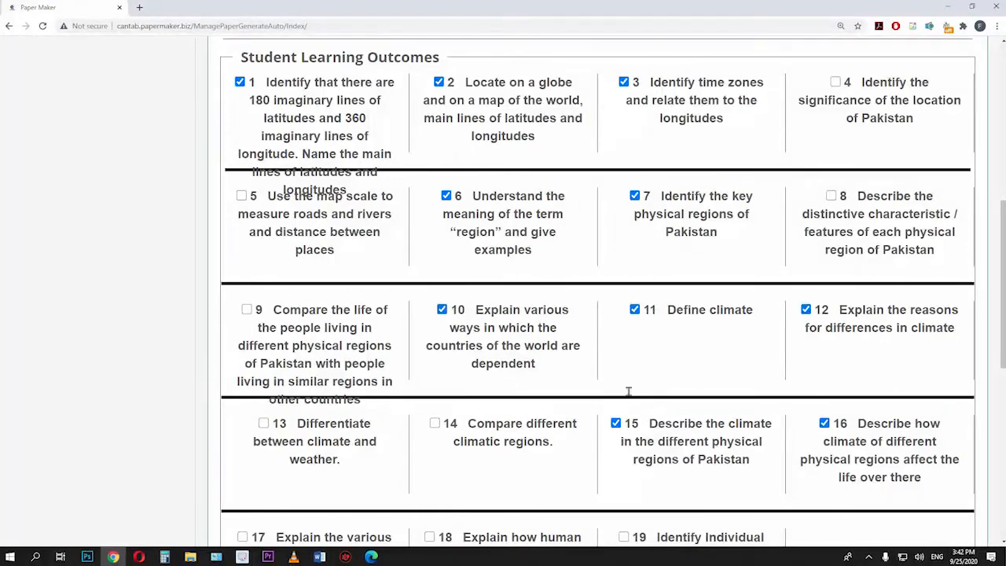
{"action": "scroll", "coordinate": [632, 393], "scroll_direction": "down", "scroll_amount": 2}
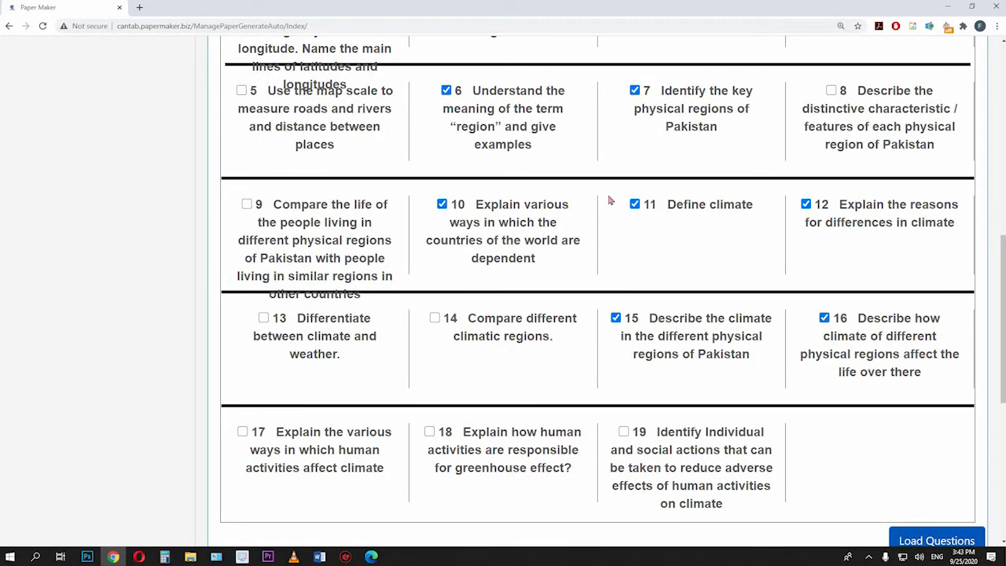
{"action": "scroll", "coordinate": [892, 430], "scroll_direction": "down", "scroll_amount": 3}
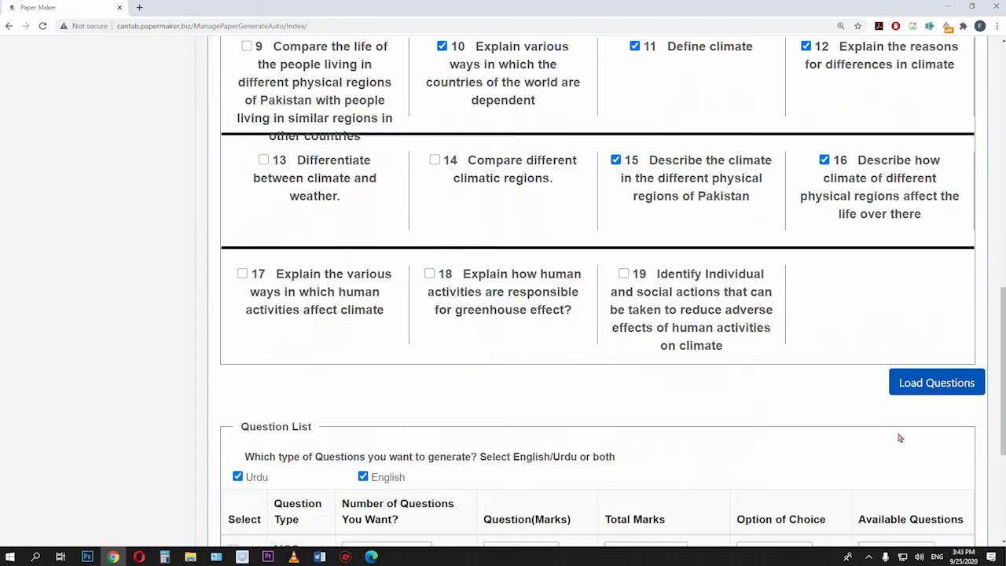
{"action": "left_click", "coordinate": [941, 390]}
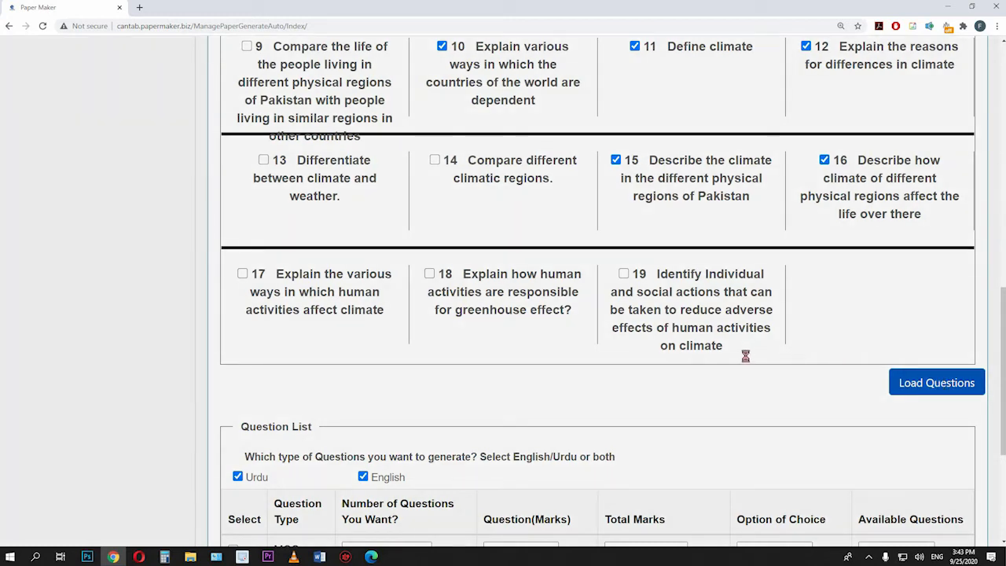
- Include the MCQs, Short Question and Long Question types in the question list
{"action": "scroll", "coordinate": [745, 356], "scroll_direction": "down", "scroll_amount": 2}
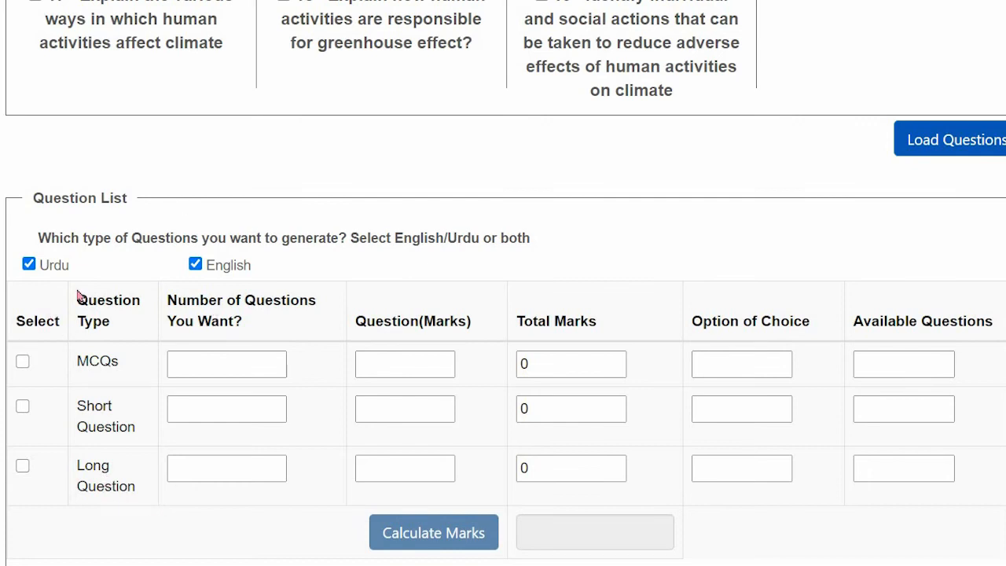
{"action": "left_click", "coordinate": [23, 362]}
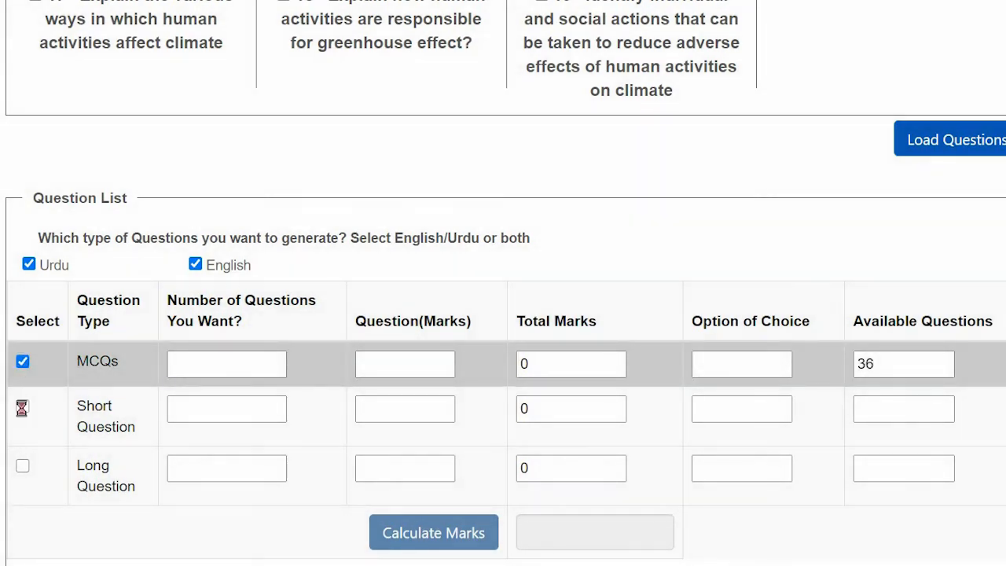
{"action": "left_click", "coordinate": [23, 408]}
{"action": "left_click", "coordinate": [22, 467]}
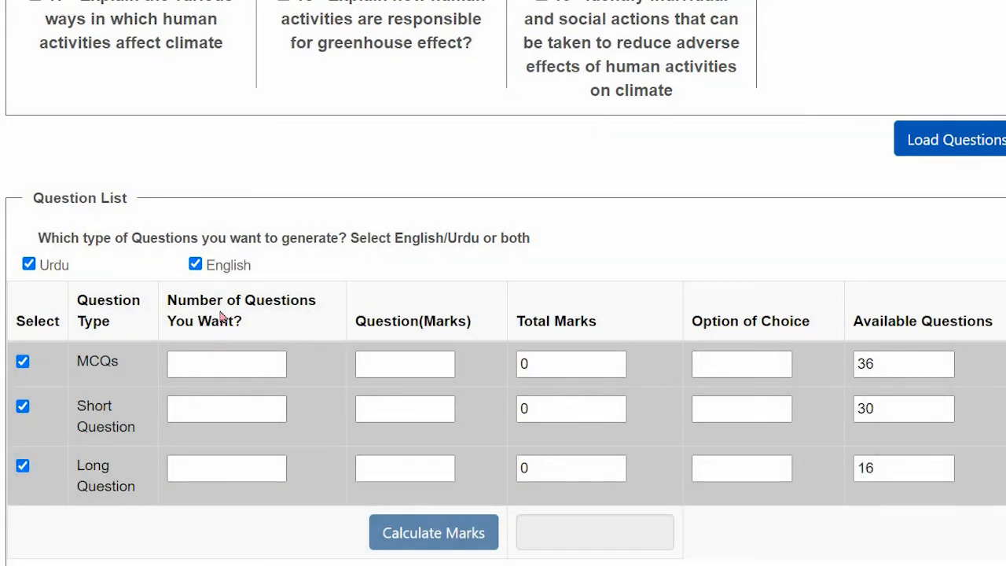
- Request 10 MCQs worth 1 mark each
{"action": "left_click", "coordinate": [209, 363]}
{"action": "left_click", "coordinate": [208, 365]}
{"action": "type", "text": "10"}
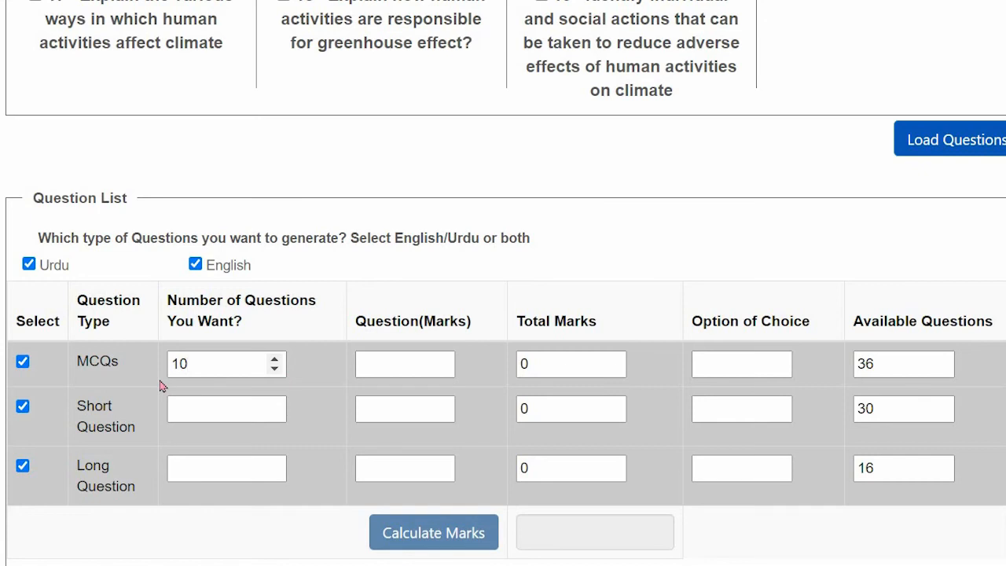
{"action": "left_click", "coordinate": [394, 366]}
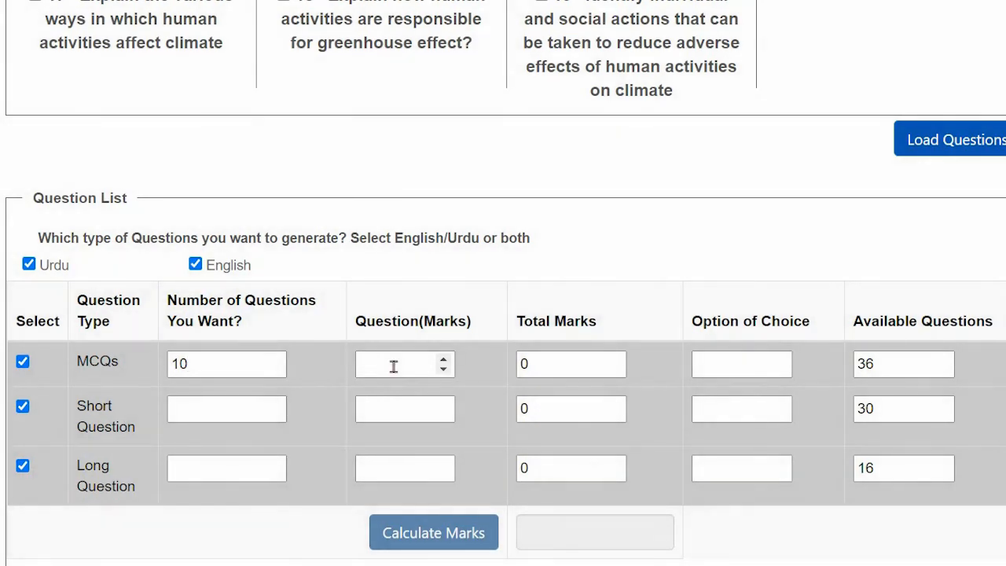
{"action": "type", "text": "1"}
- Request 5 short questions worth 3 marks each
{"action": "left_click", "coordinate": [188, 412]}
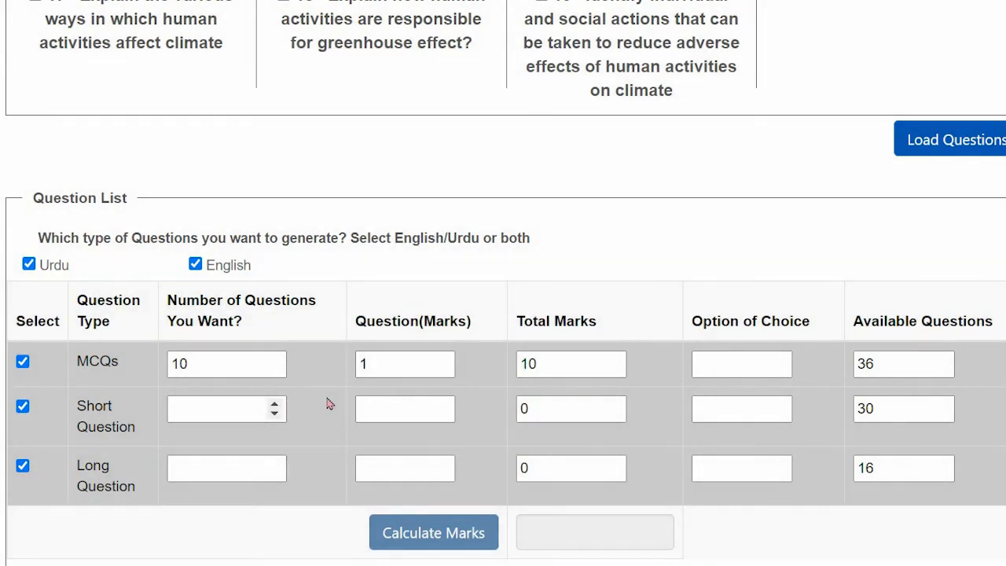
{"action": "type", "text": "5"}
{"action": "left_click", "coordinate": [407, 404]}
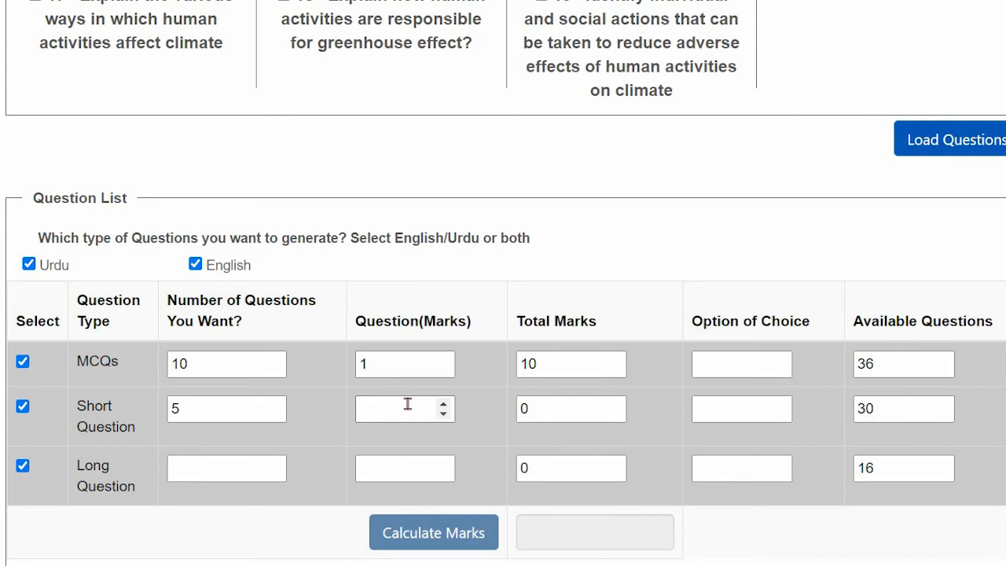
{"action": "type", "text": "3"}
- Request 3 long questions worth 5 marks each and calculate the paper's total marks
{"action": "left_click", "coordinate": [220, 469]}
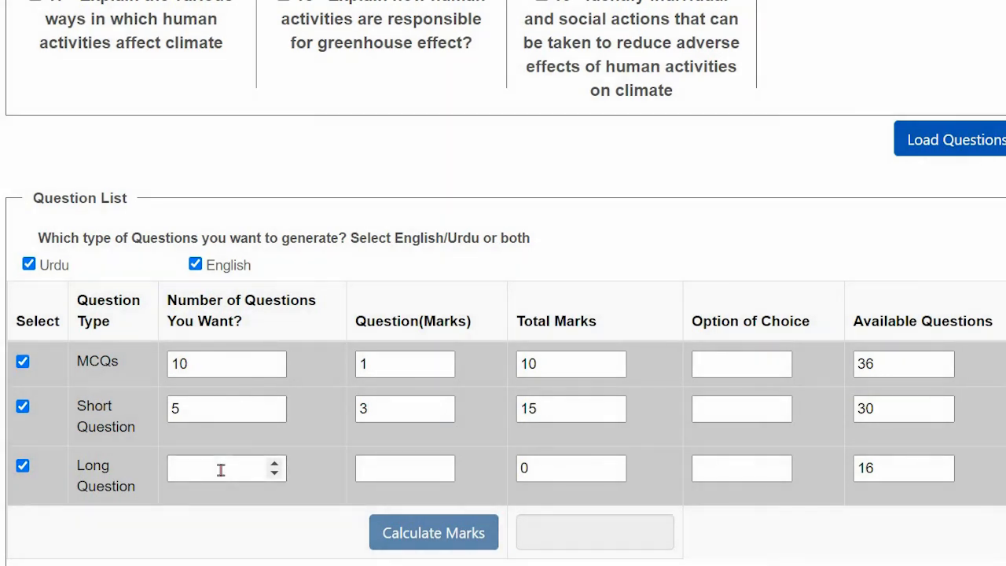
{"action": "type", "text": "3"}
{"action": "left_click", "coordinate": [408, 470]}
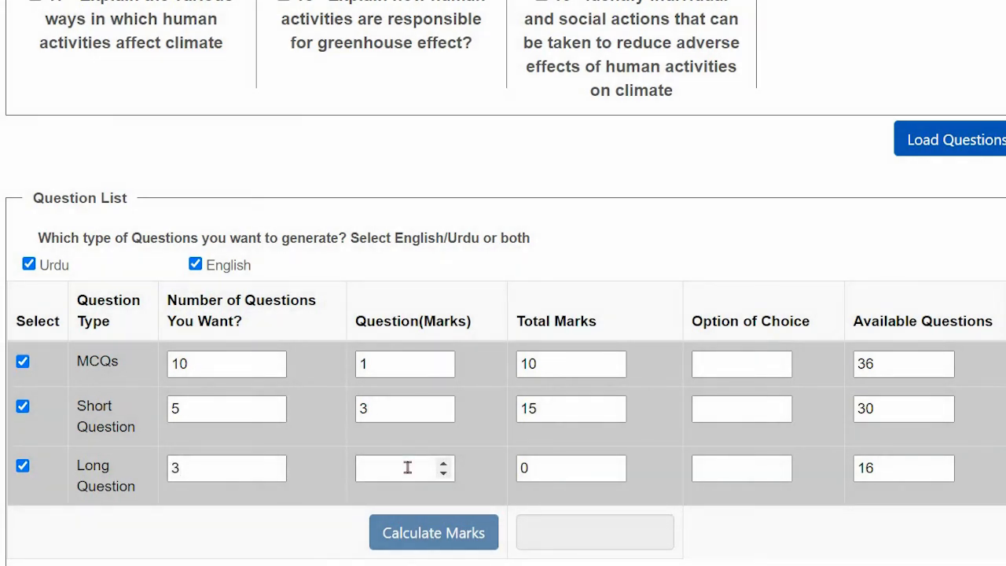
{"action": "type", "text": "5"}
{"action": "left_click", "coordinate": [493, 478]}
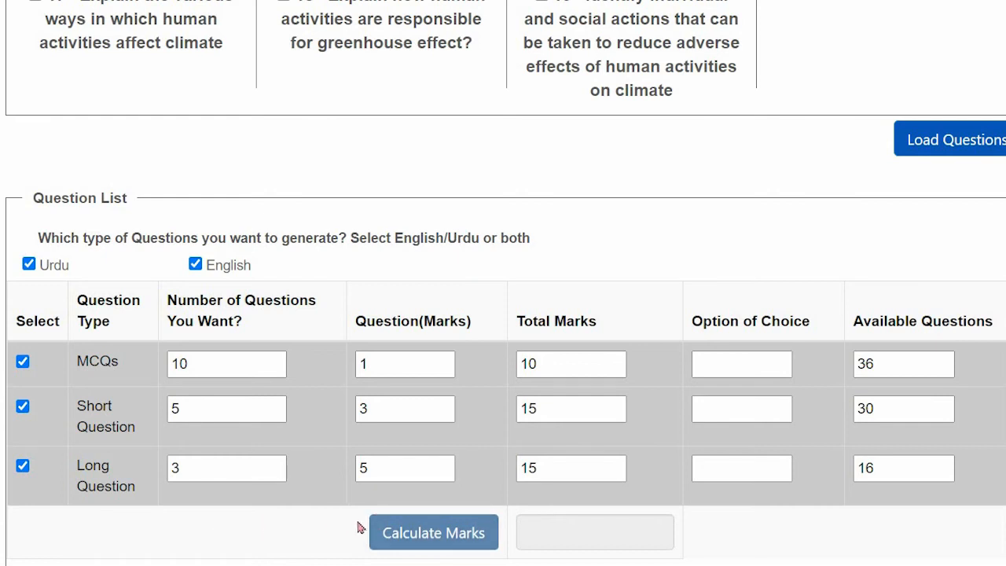
{"action": "left_click", "coordinate": [455, 542]}
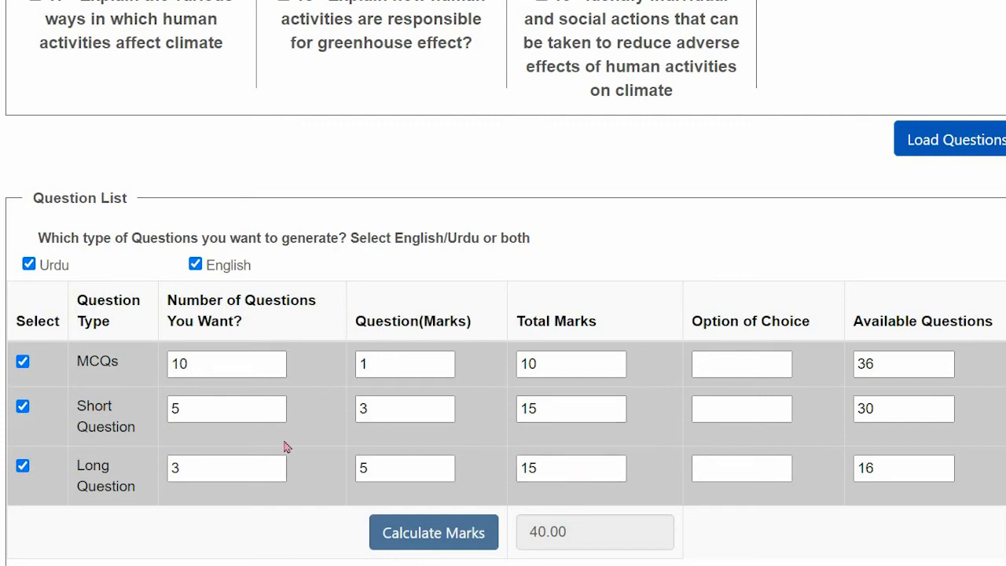
{"action": "scroll", "coordinate": [318, 526], "scroll_direction": "down", "scroll_amount": 2}
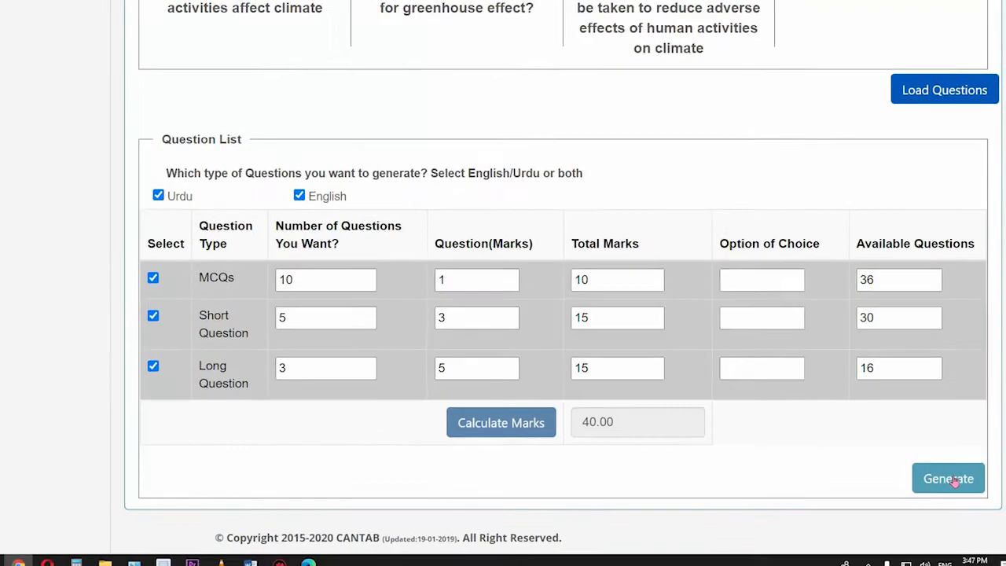
- Generate the Social Studies paper with the entered question counts and marks, and open it for editing
{"action": "left_click", "coordinate": [942, 480]}
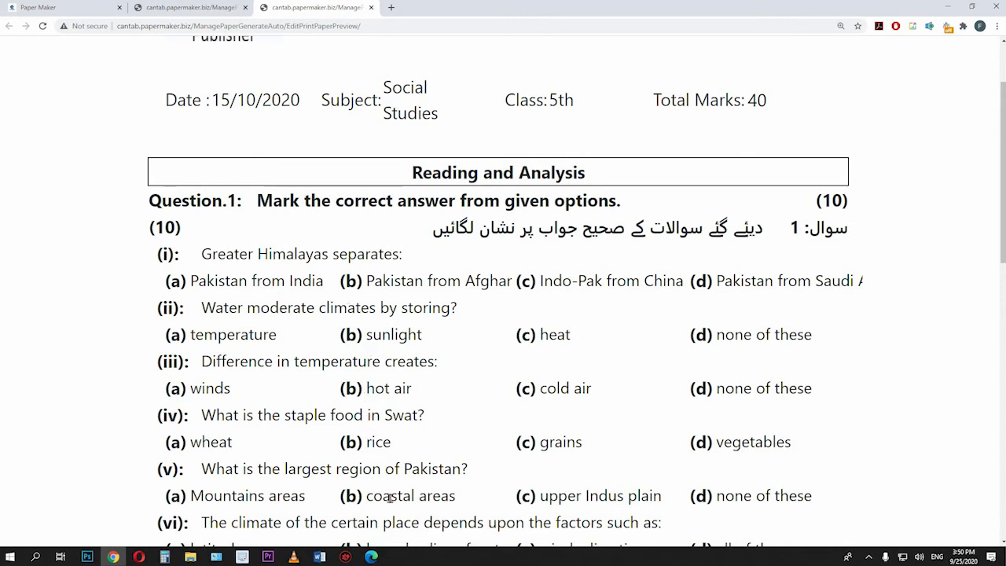
{"action": "scroll", "coordinate": [390, 498], "scroll_direction": "down", "scroll_amount": 1}
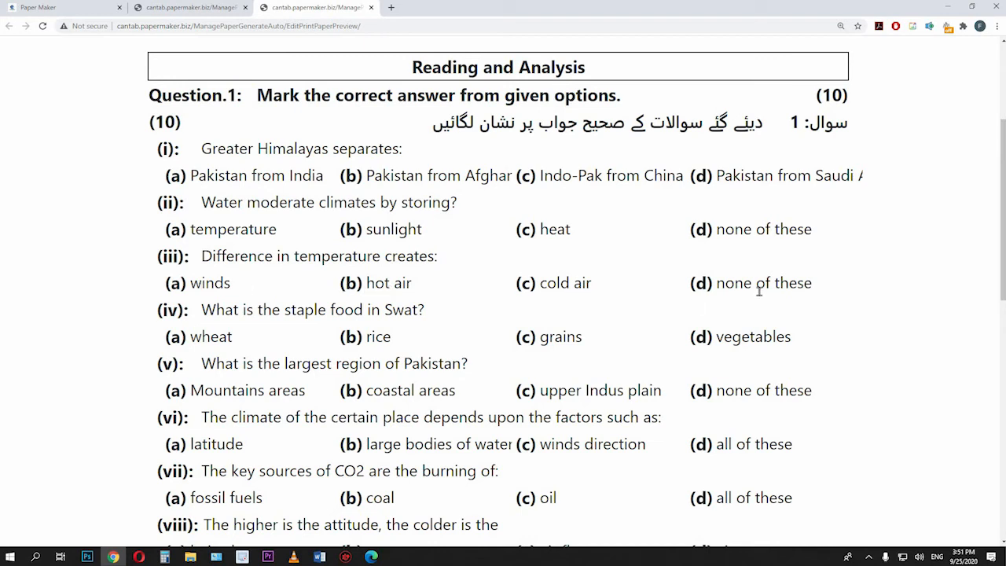
- Replace option (d) of MCQ (iii), about what difference in temperature creates, with "thick air"
{"action": "left_click", "coordinate": [719, 282]}
{"action": "left_click_drag", "start_coordinate": [837, 283], "coordinate": [659, 297]}
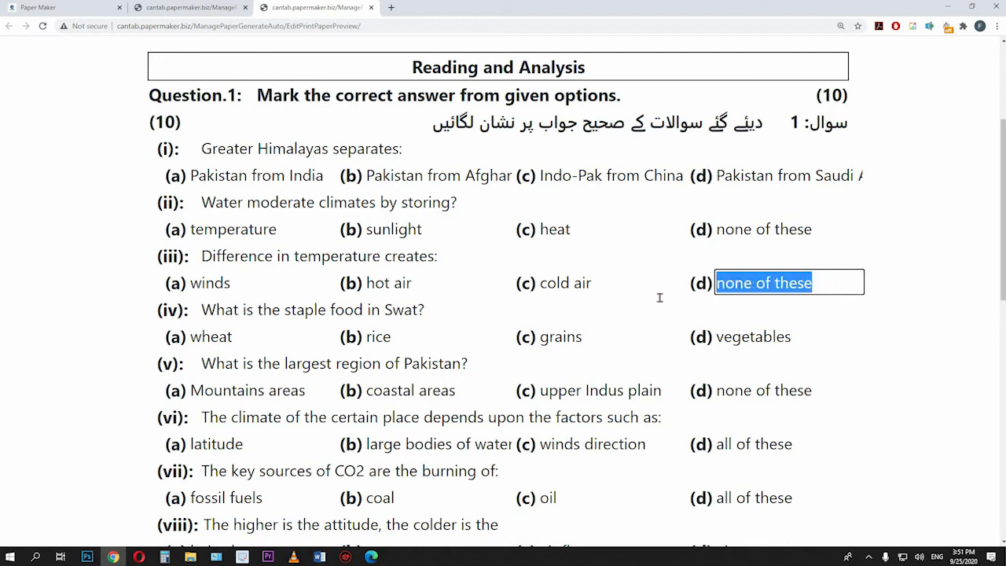
{"action": "left_click", "coordinate": [818, 280]}
{"action": "key", "text": "BackSpace"}
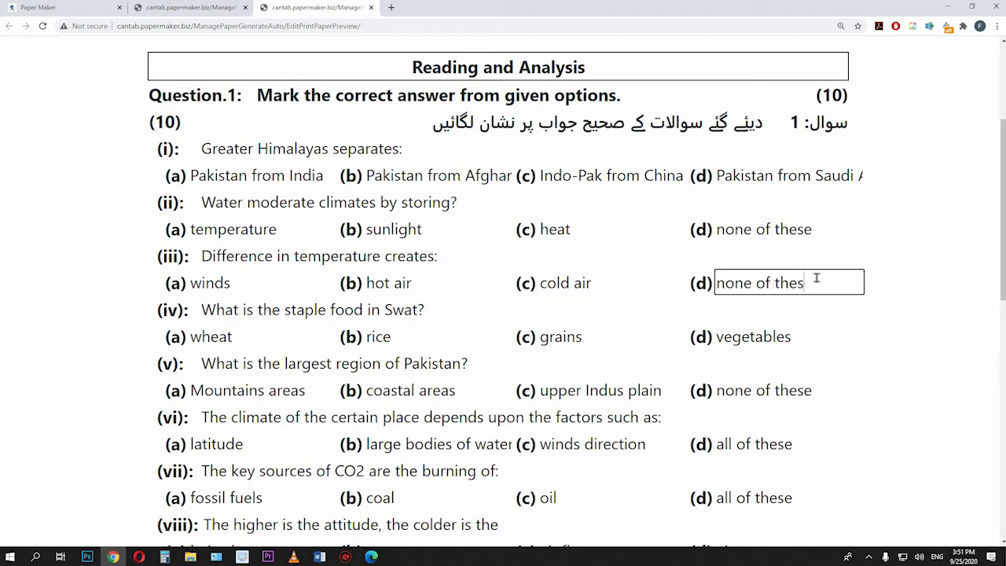
{"action": "key", "text": "BackSpace"}
{"action": "key", "text": "BackSpace"}
{"action": "key", "text": "BackSpace"}
{"action": "key", "text": "BackSpace"}
{"action": "key", "text": "BackSpace"}
{"action": "key", "text": "BackSpace"}
{"action": "key", "text": "BackSpace"}
{"action": "key", "text": "BackSpace"}
{"action": "key", "text": "BackSpace"}
{"action": "key", "text": "BackSpace"}
{"action": "key", "text": "BackSpace"}
{"action": "key", "text": "BackSpace"}
{"action": "type", "text": "th"}
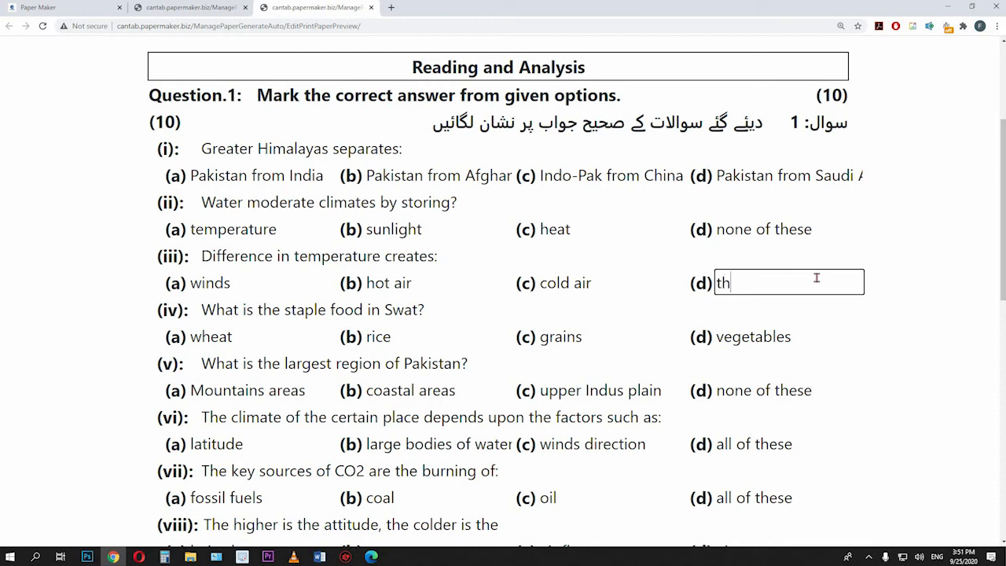
{"action": "type", "text": "ick air"}
{"action": "left_click", "coordinate": [907, 345]}
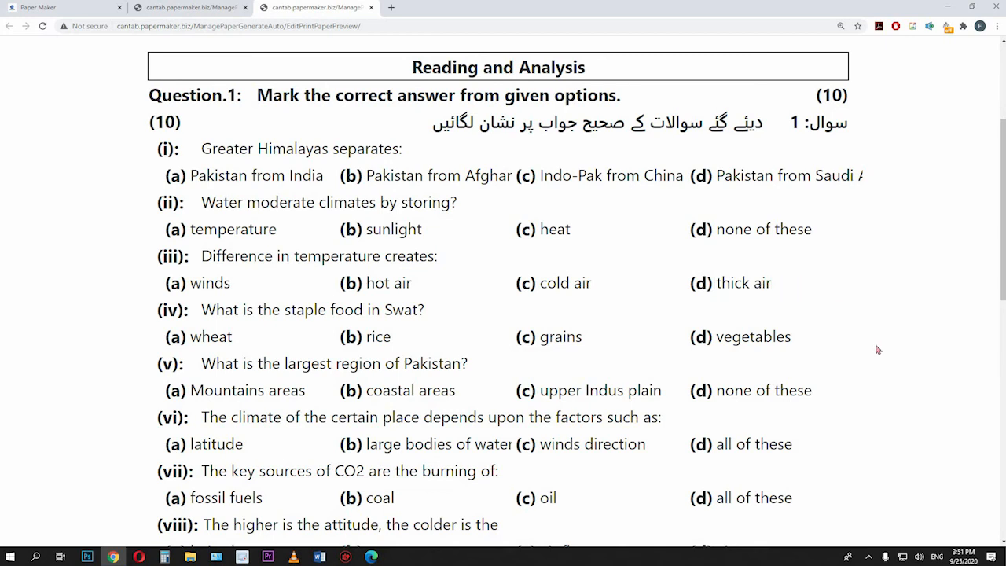
- Review the short and long questions of the edited paper and inspect its pages in the print preview
{"action": "scroll", "coordinate": [878, 349], "scroll_direction": "down", "scroll_amount": 8}
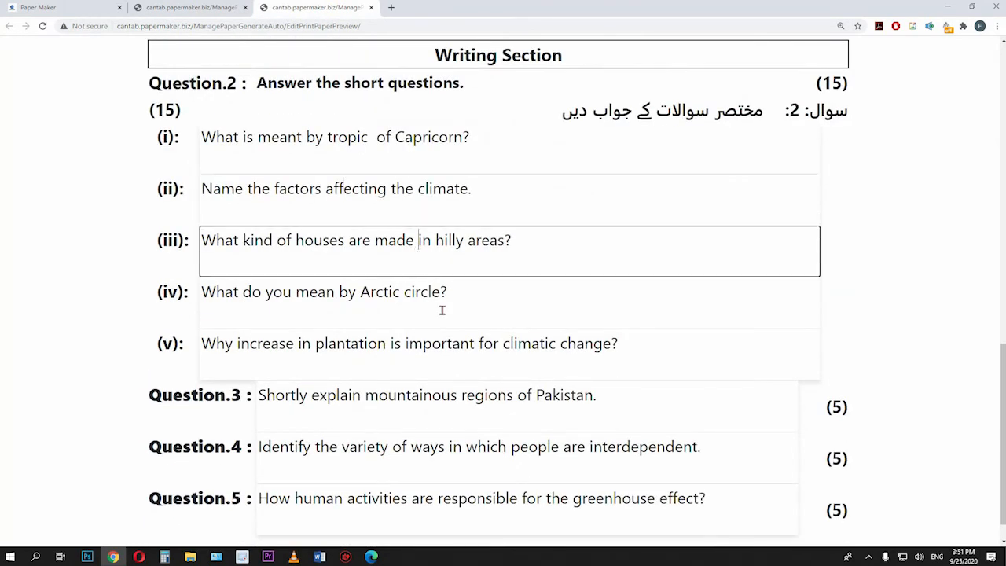
{"action": "scroll", "coordinate": [505, 377], "scroll_direction": "down", "scroll_amount": 1}
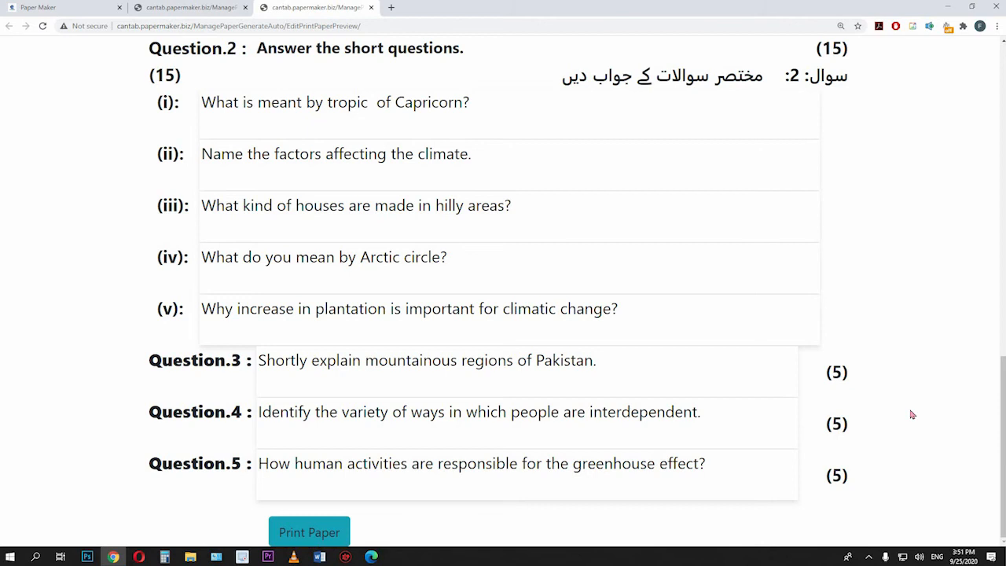
{"action": "left_click", "coordinate": [307, 535]}
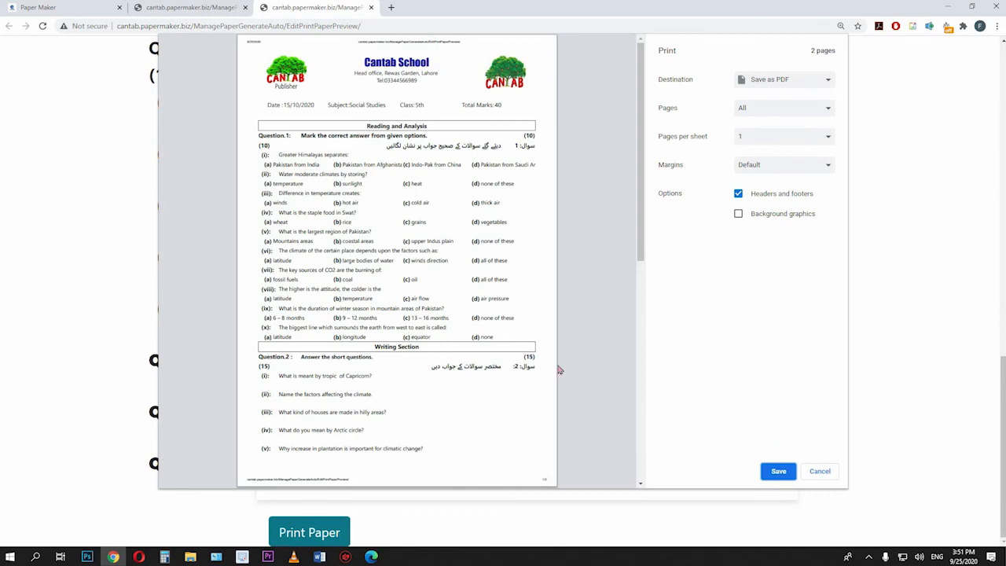
{"action": "scroll", "coordinate": [586, 190], "scroll_direction": "down", "scroll_amount": 3}
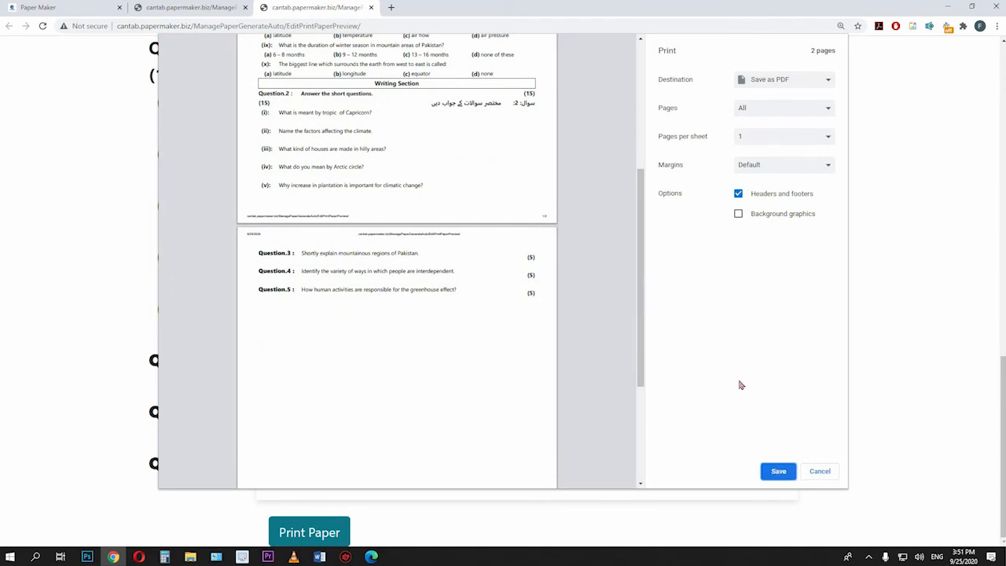
{"action": "scroll", "coordinate": [521, 319], "scroll_direction": "up", "scroll_amount": 5}
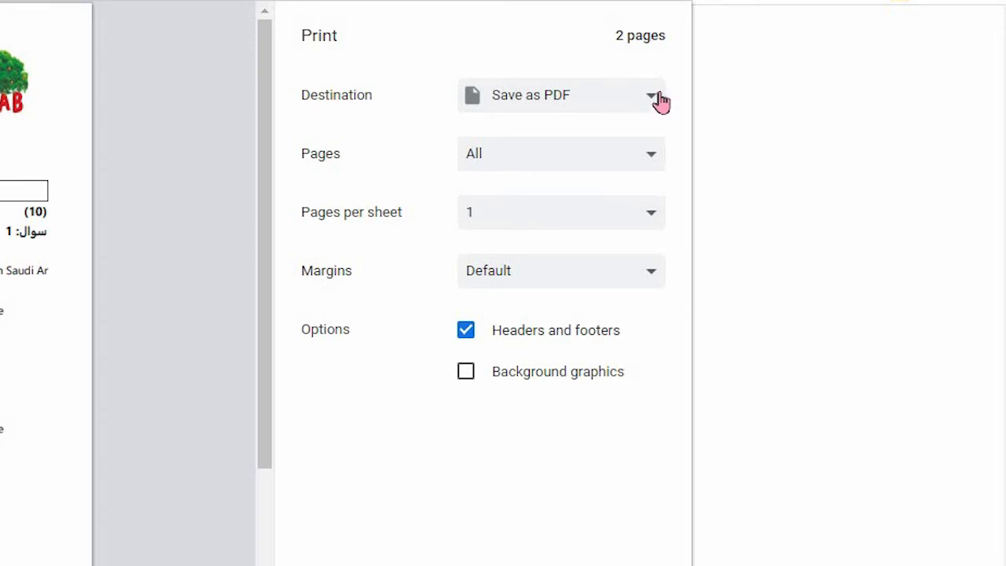
- View the full list of available print destinations and close it without choosing one
{"action": "left_click", "coordinate": [659, 98]}
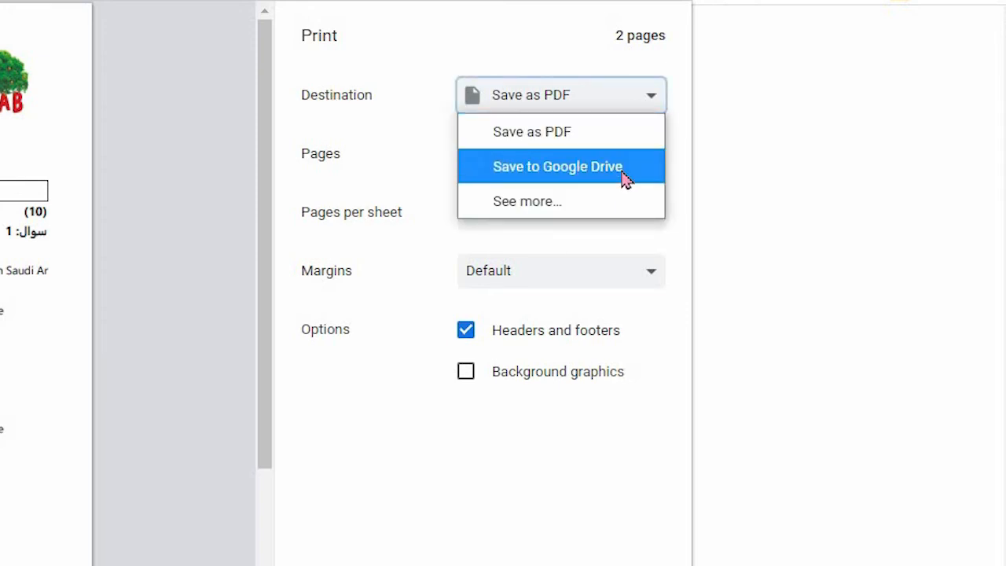
{"action": "left_click", "coordinate": [625, 201]}
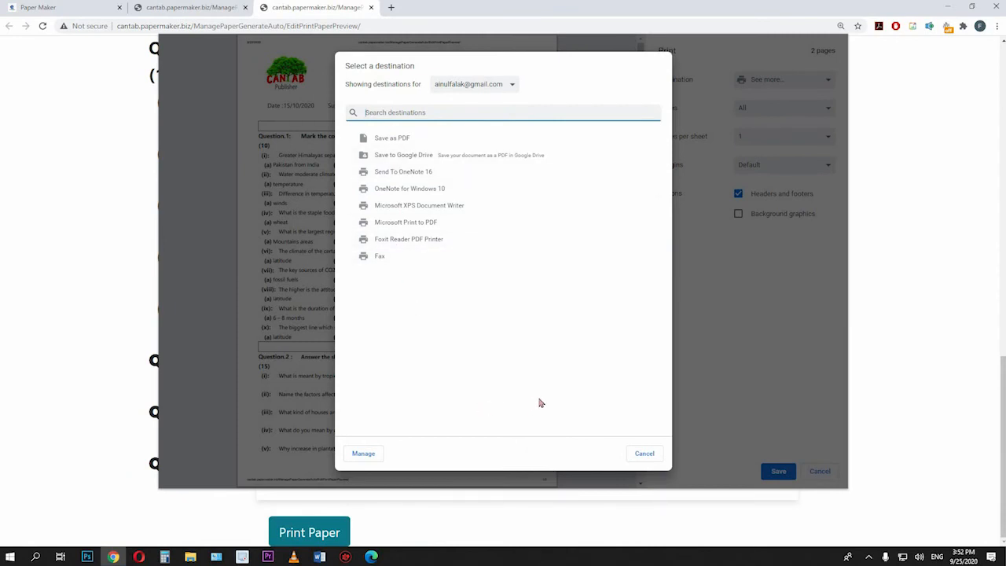
{"action": "left_click", "coordinate": [644, 453]}
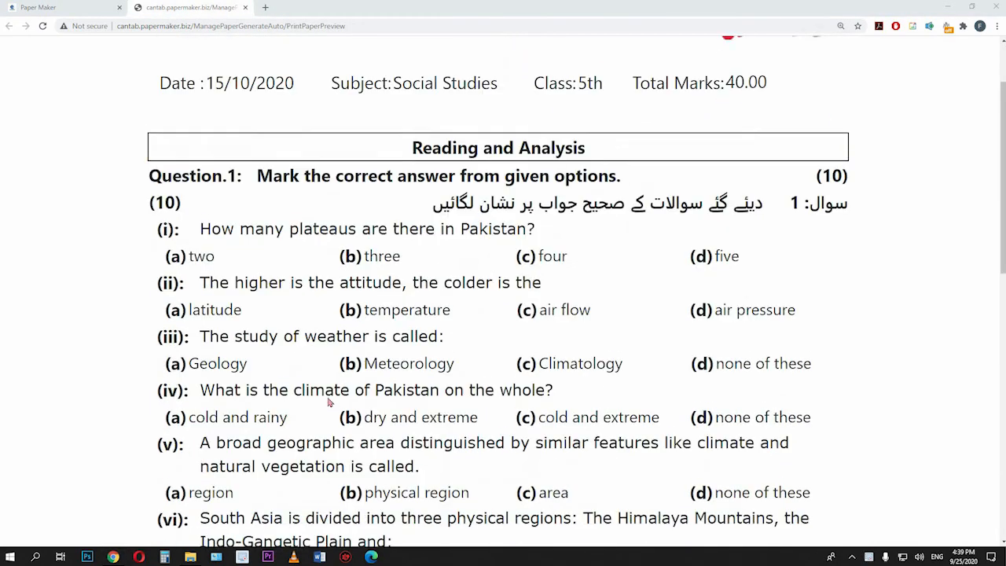
- Return from the generated paper to the automatic paper generation form
{"action": "scroll", "coordinate": [328, 404], "scroll_direction": "up", "scroll_amount": 2}
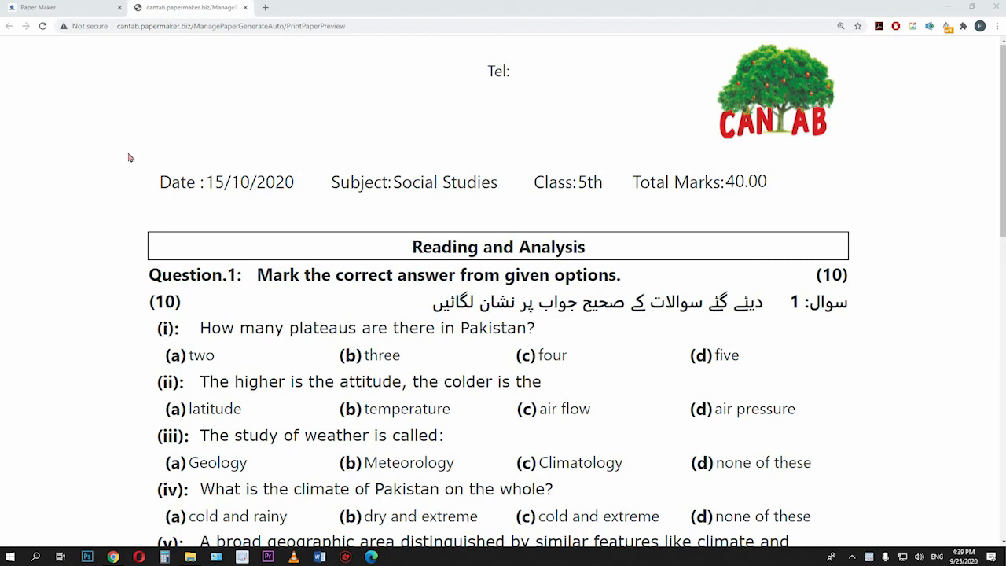
{"action": "left_click", "coordinate": [102, 6]}
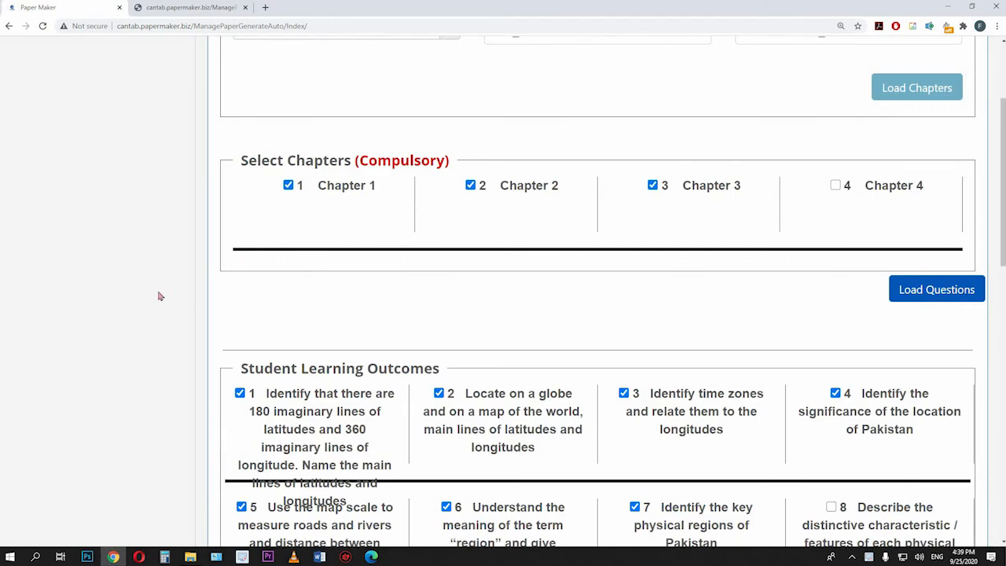
{"action": "scroll", "coordinate": [110, 301], "scroll_direction": "up", "scroll_amount": 2}
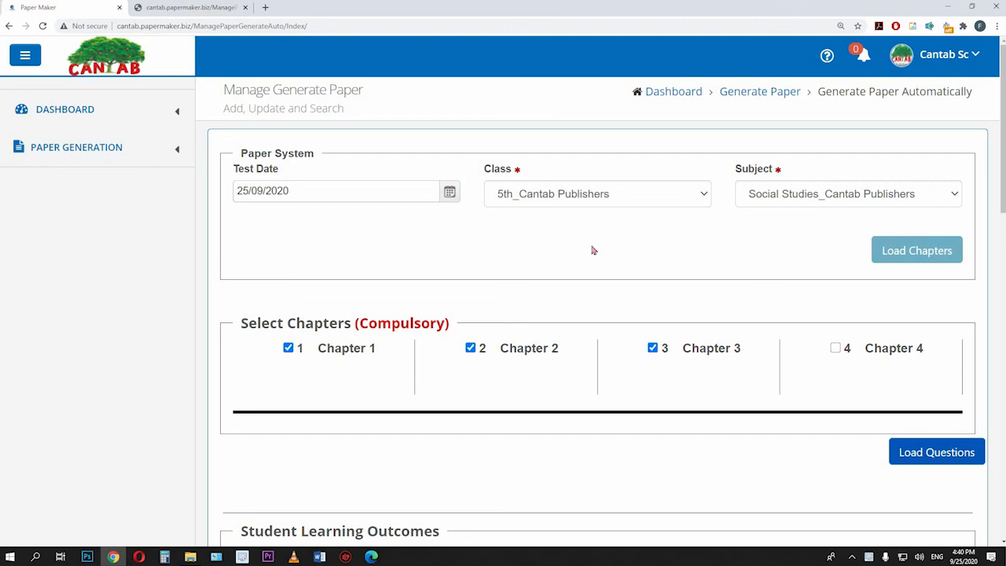
- Generate another paper from chapters 1 to 3 and learning outcomes 1 to 7, with 10 MCQs, 5 short and 3 long questions
{"action": "scroll", "coordinate": [593, 250], "scroll_direction": "down", "scroll_amount": 1}
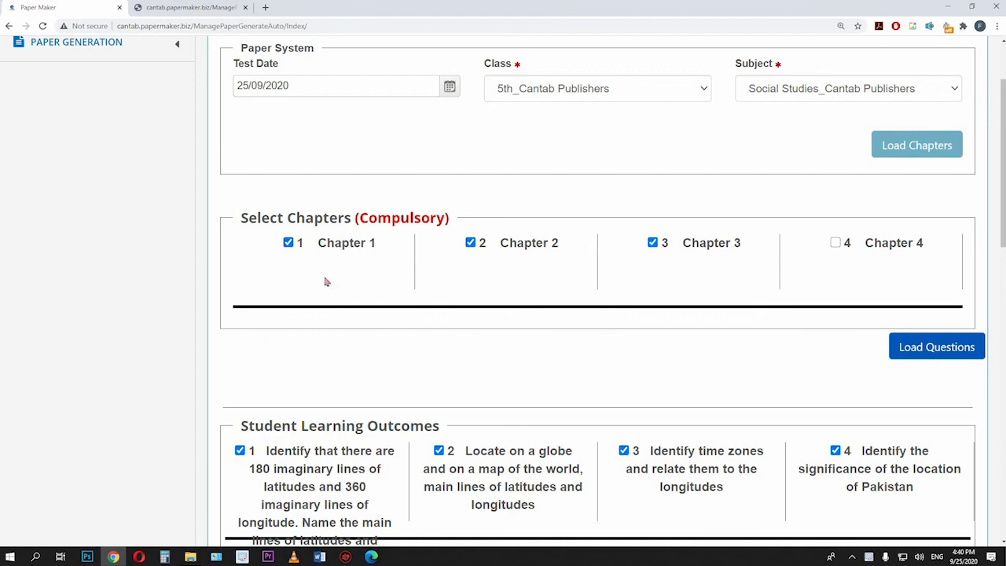
{"action": "scroll", "coordinate": [613, 356], "scroll_direction": "down", "scroll_amount": 2}
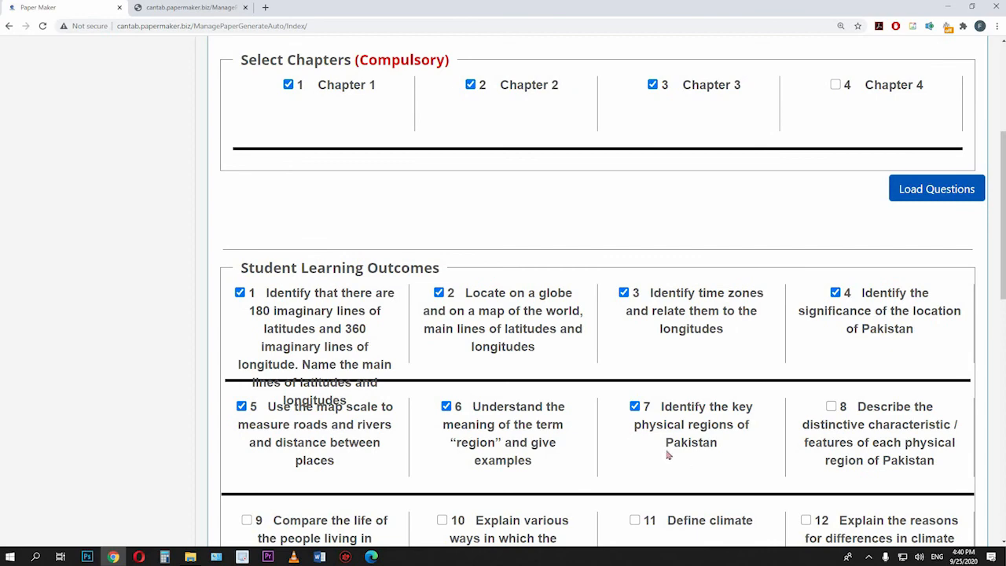
{"action": "scroll", "coordinate": [604, 413], "scroll_direction": "down", "scroll_amount": 3}
{"action": "scroll", "coordinate": [555, 445], "scroll_direction": "down", "scroll_amount": 3}
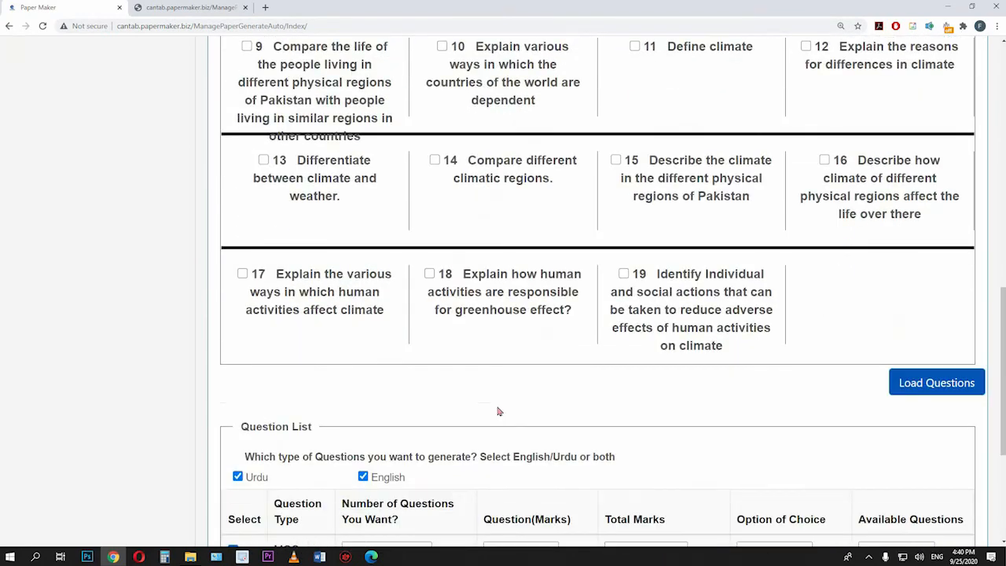
{"action": "scroll", "coordinate": [498, 409], "scroll_direction": "up", "scroll_amount": 4}
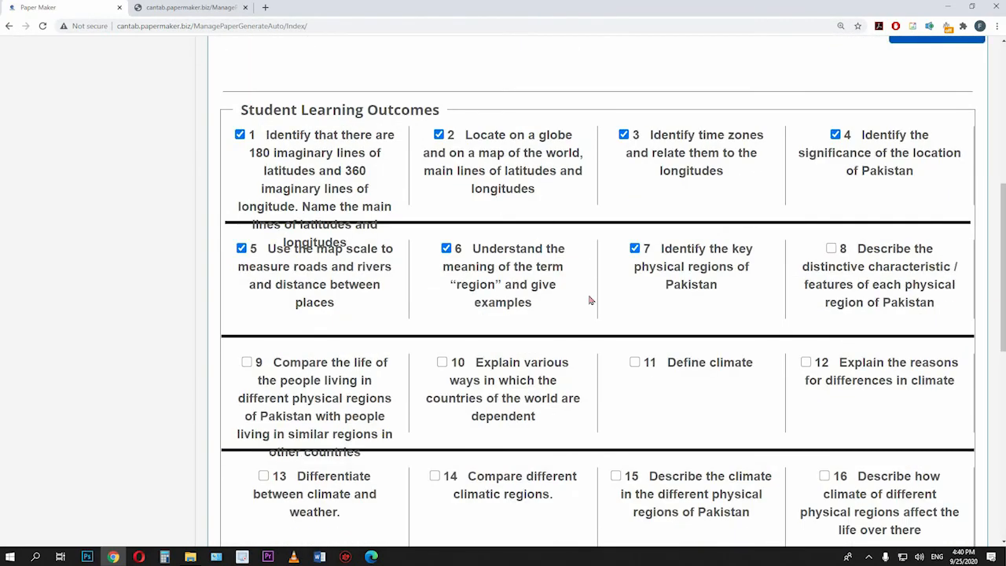
{"action": "scroll", "coordinate": [634, 385], "scroll_direction": "down", "scroll_amount": 2}
{"action": "scroll", "coordinate": [633, 385], "scroll_direction": "down", "scroll_amount": 4}
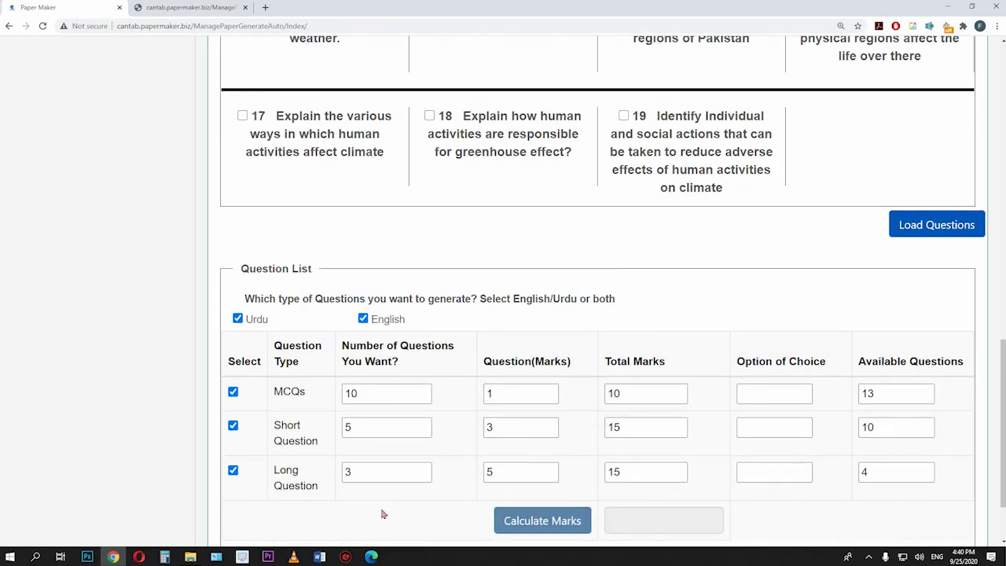
{"action": "scroll", "coordinate": [381, 514], "scroll_direction": "down", "scroll_amount": 1}
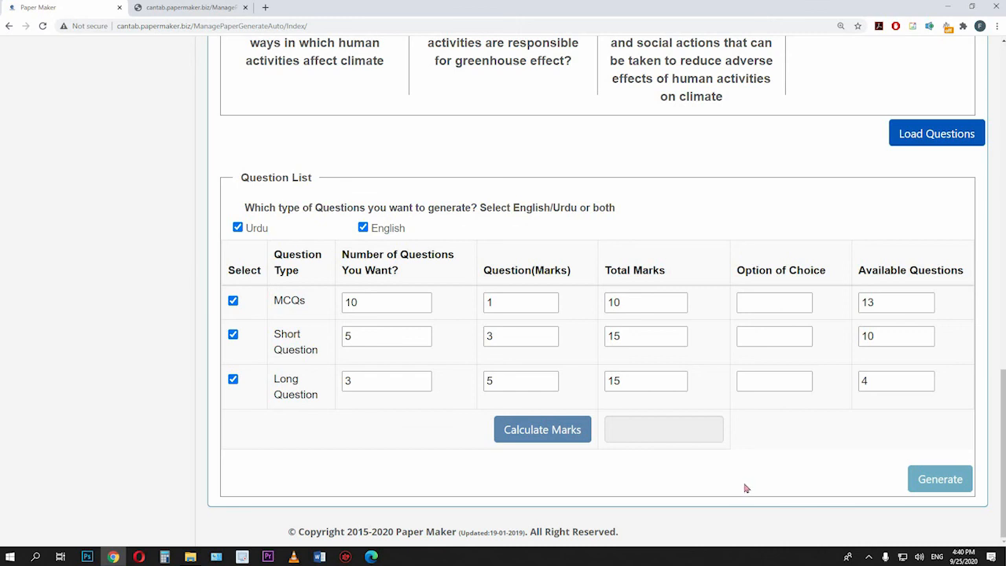
{"action": "left_click", "coordinate": [930, 485]}
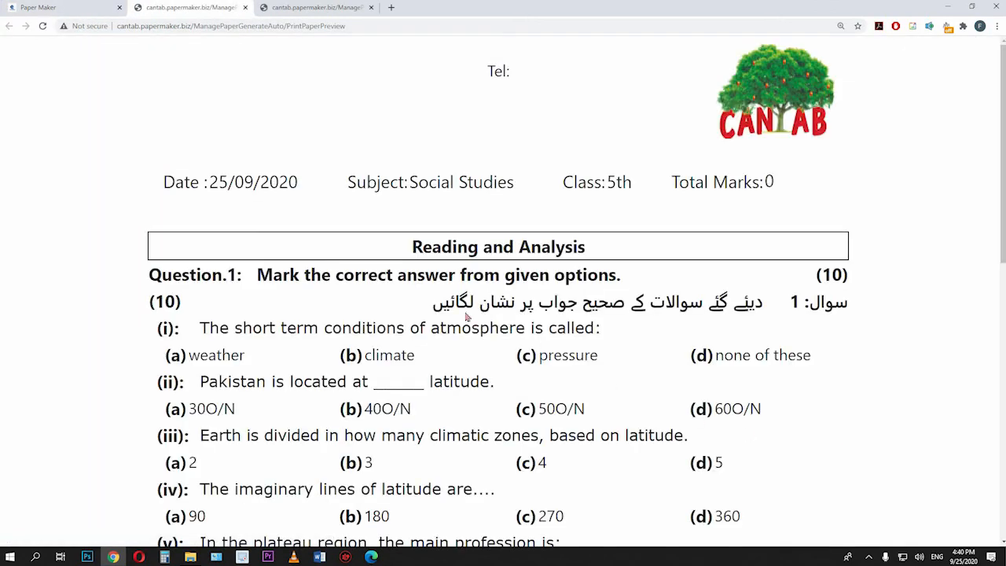
- Compare the MCQs of the newly generated paper with those of the previously generated paper
{"action": "scroll", "coordinate": [504, 312], "scroll_direction": "down", "scroll_amount": 3}
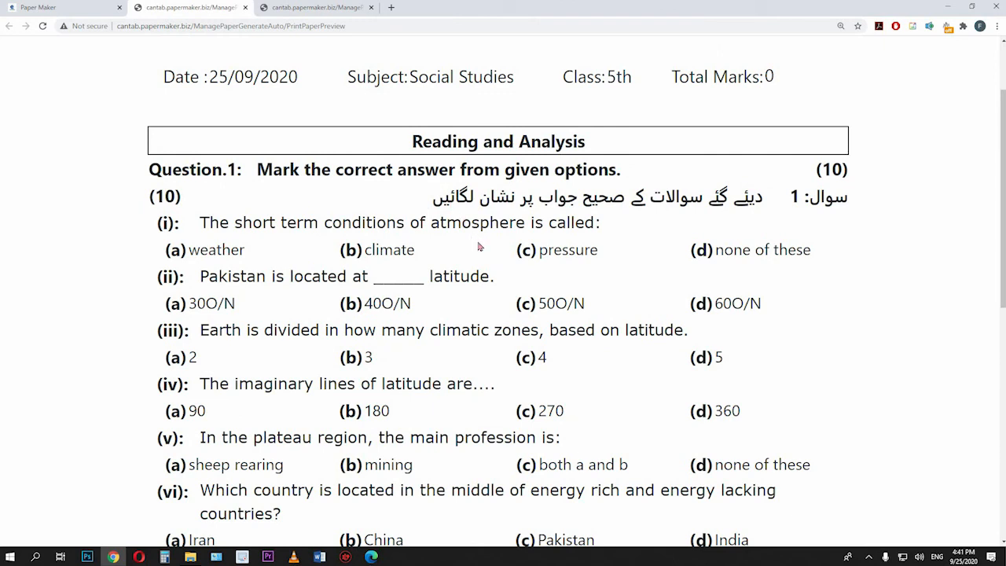
{"action": "key", "text": "ctrl+Tab"}
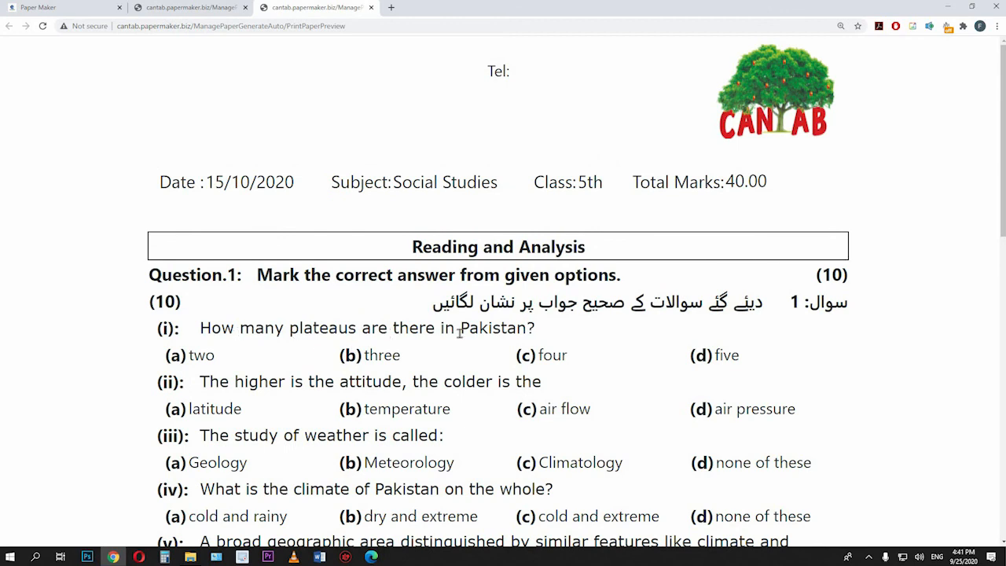
{"action": "left_click", "coordinate": [202, 5]}
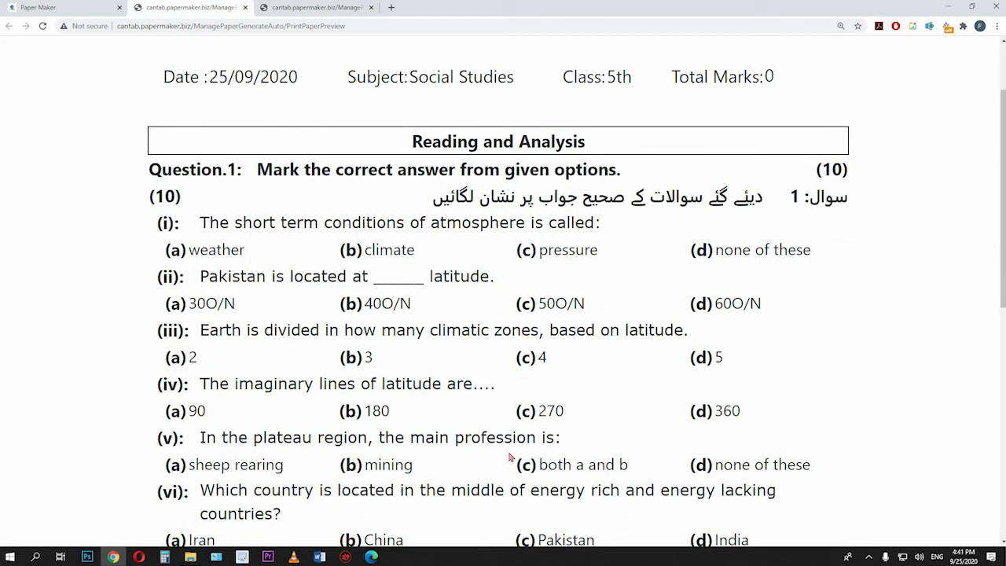
{"action": "scroll", "coordinate": [395, 379], "scroll_direction": "down", "scroll_amount": 1}
{"action": "scroll", "coordinate": [395, 380], "scroll_direction": "down", "scroll_amount": 1}
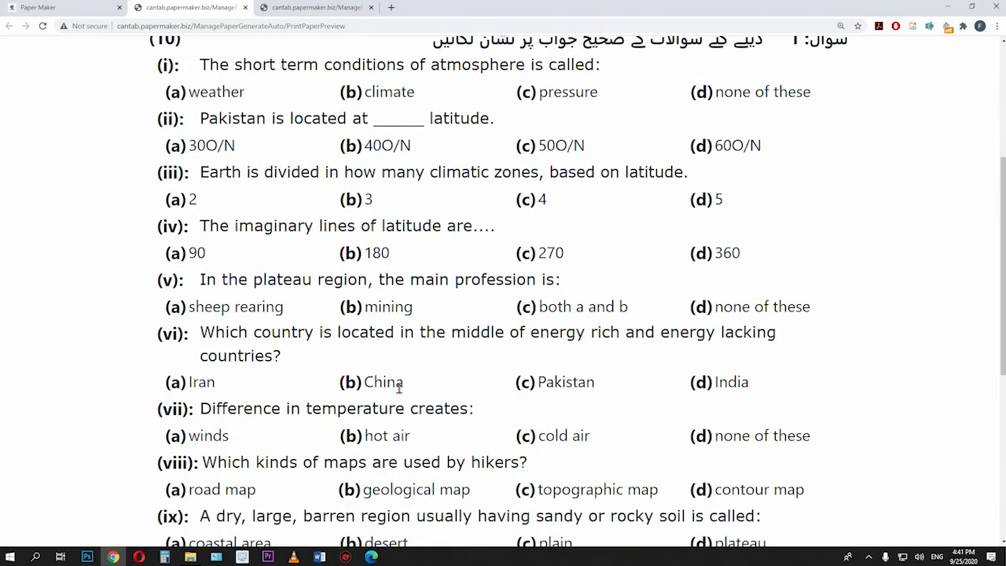
{"action": "scroll", "coordinate": [340, 405], "scroll_direction": "up", "scroll_amount": 5}
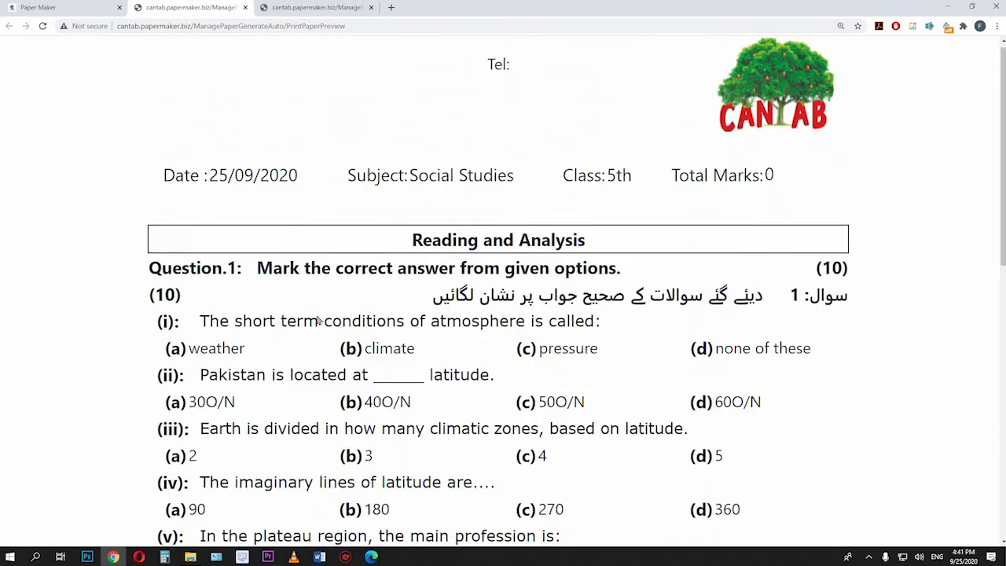
- Generate a paper from learning outcomes 1 to 4 only, with 10 MCQs, 5 short and 3 long questions
{"action": "left_click", "coordinate": [102, 6]}
{"action": "scroll", "coordinate": [429, 269], "scroll_direction": "down", "scroll_amount": 2}
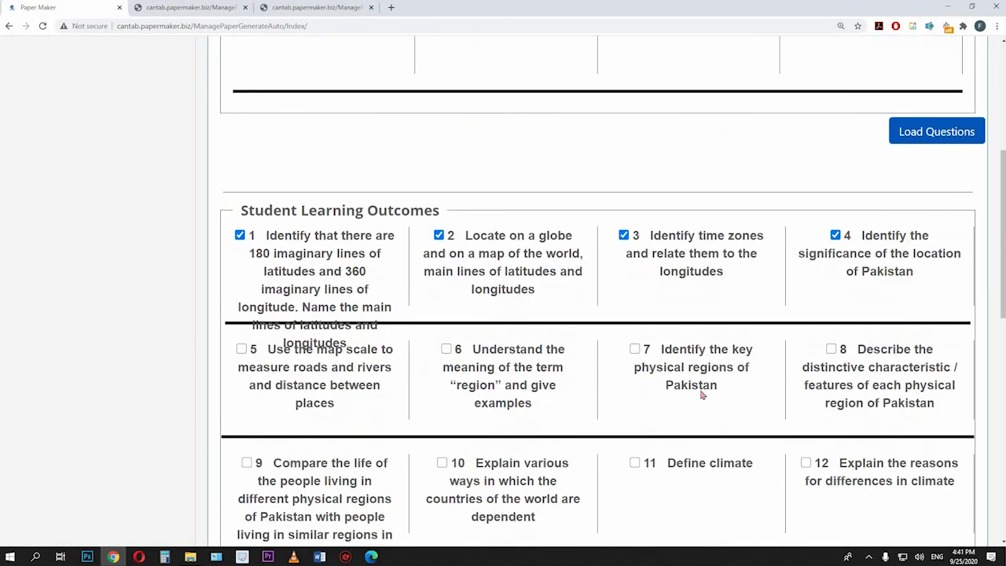
{"action": "scroll", "coordinate": [702, 395], "scroll_direction": "down", "scroll_amount": 1}
{"action": "scroll", "coordinate": [665, 390], "scroll_direction": "down", "scroll_amount": 5}
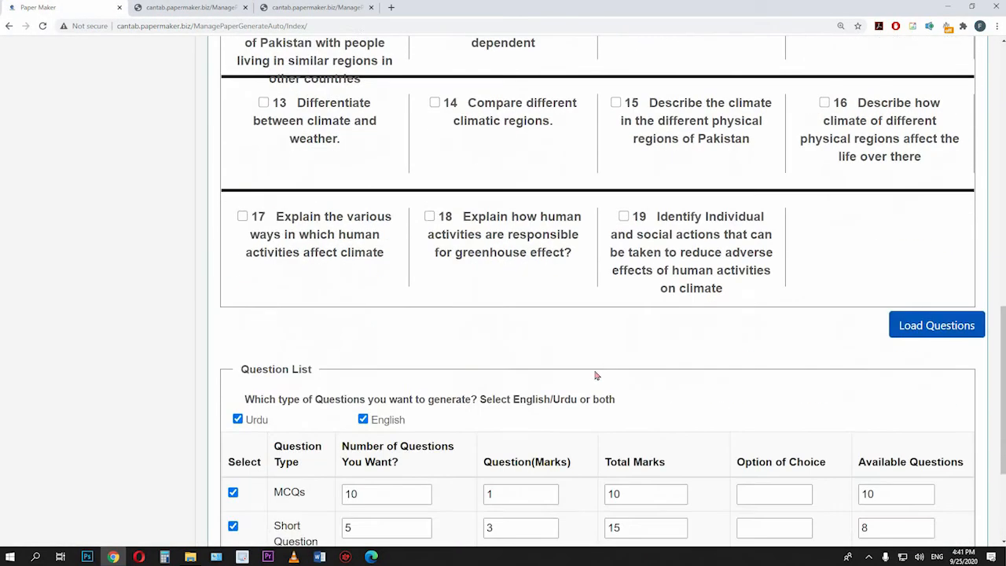
{"action": "scroll", "coordinate": [596, 376], "scroll_direction": "down", "scroll_amount": 2}
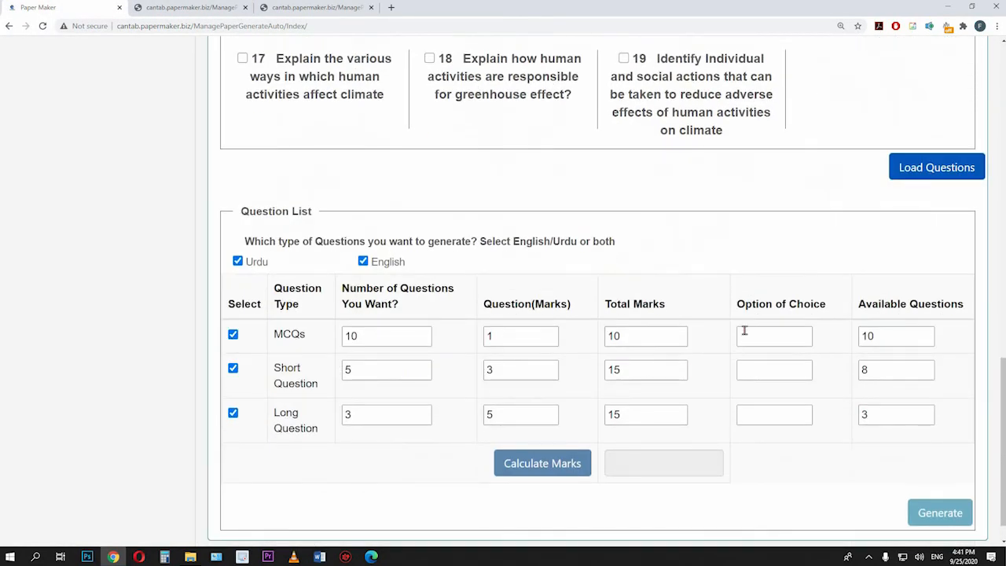
{"action": "left_click", "coordinate": [925, 512]}
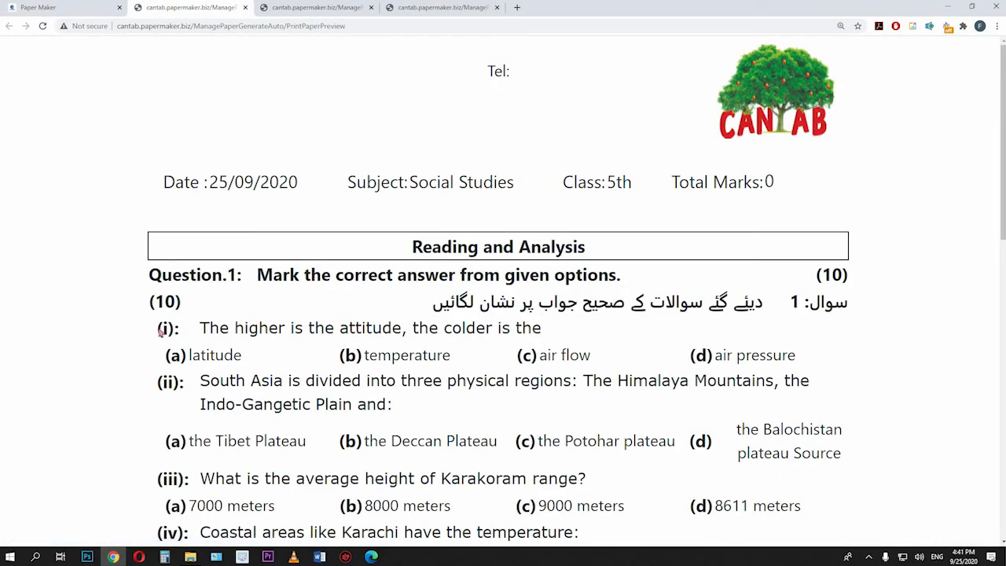
- Review the MCQs and writing section of the generated papers and return to the start of the generation form
{"action": "scroll", "coordinate": [161, 330], "scroll_direction": "down", "scroll_amount": 5}
{"action": "scroll", "coordinate": [158, 329], "scroll_direction": "down", "scroll_amount": 5}
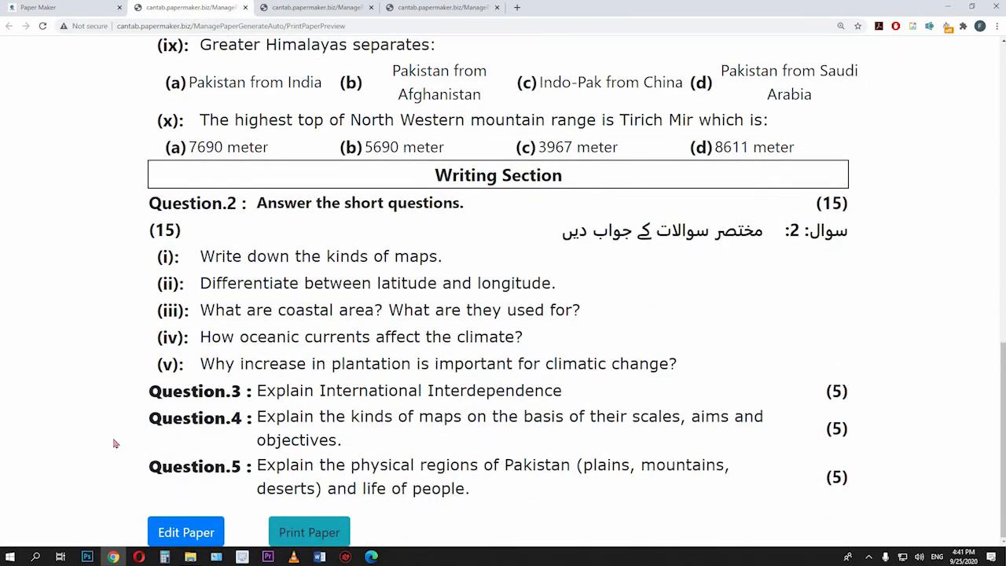
{"action": "scroll", "coordinate": [114, 444], "scroll_direction": "up", "scroll_amount": 6}
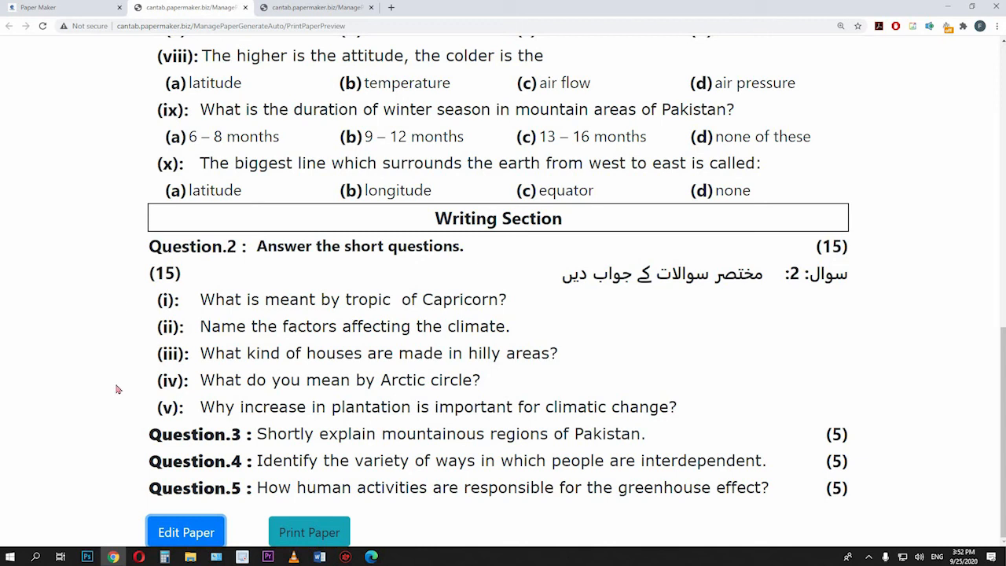
{"action": "left_click", "coordinate": [91, 5]}
{"action": "scroll", "coordinate": [126, 346], "scroll_direction": "up", "scroll_amount": 3}
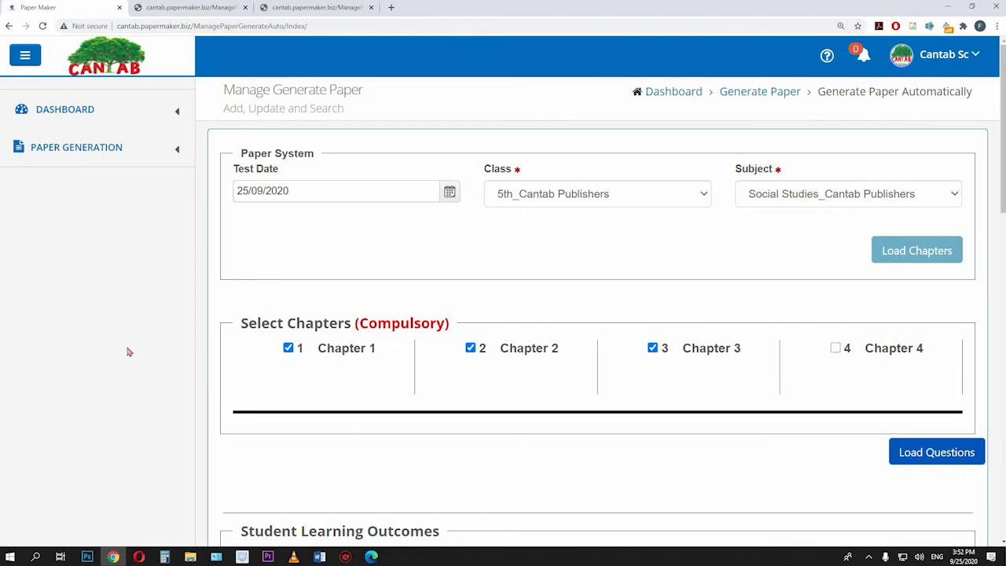